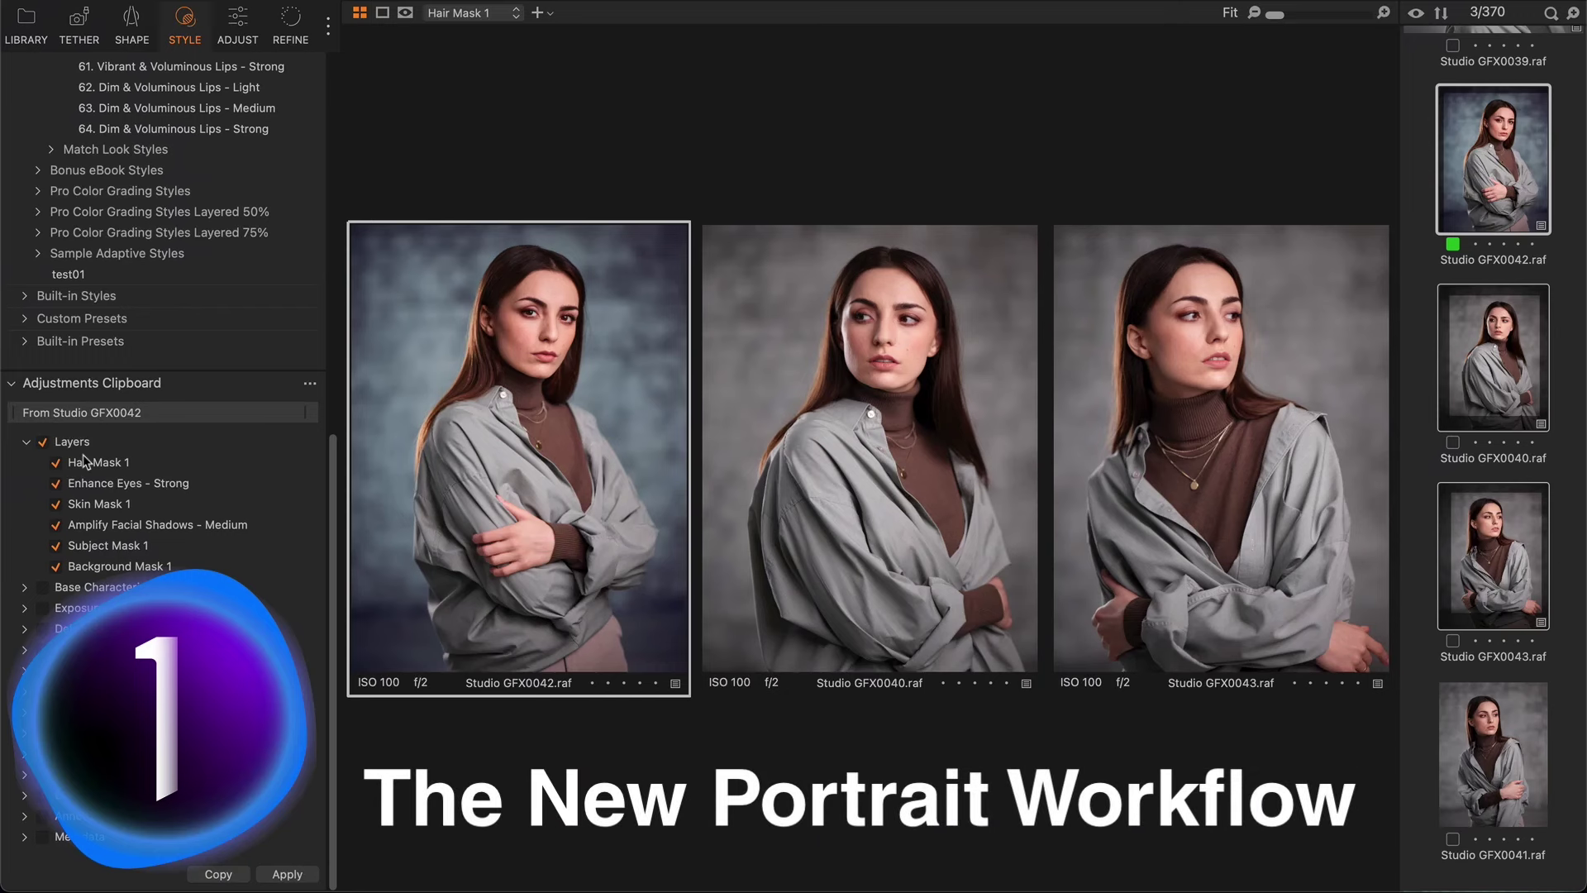
Step: Apply the copied layers from Studio GFX0042 to the selected portraits and display the hair mask on Studio GFX0040
{"action": "left_click", "coordinate": [287, 875]}
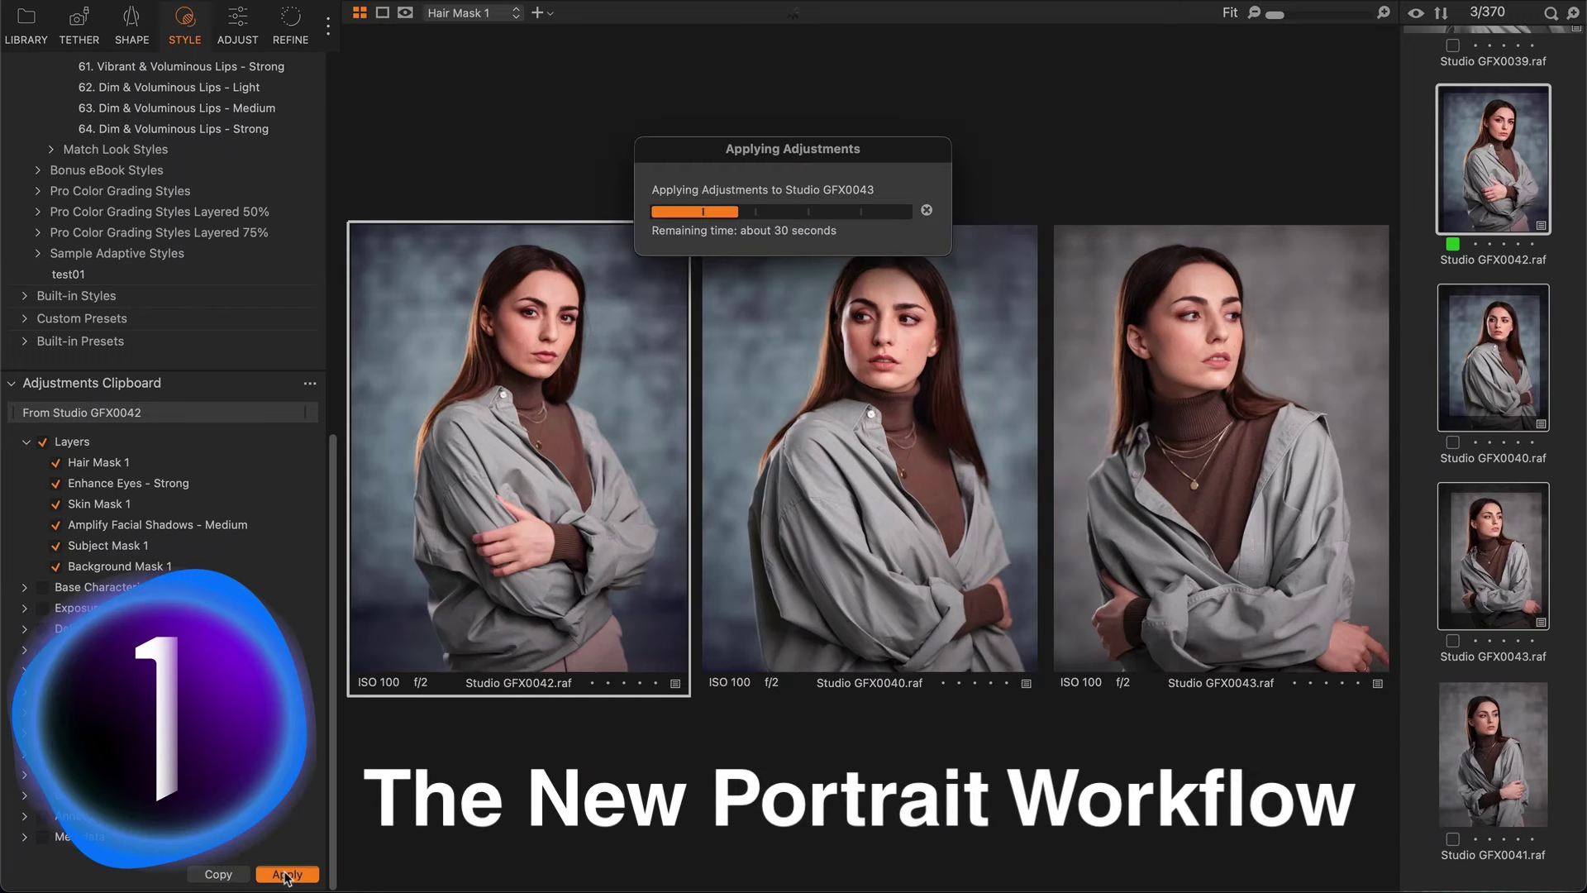
{"action": "left_click", "coordinate": [253, 20]}
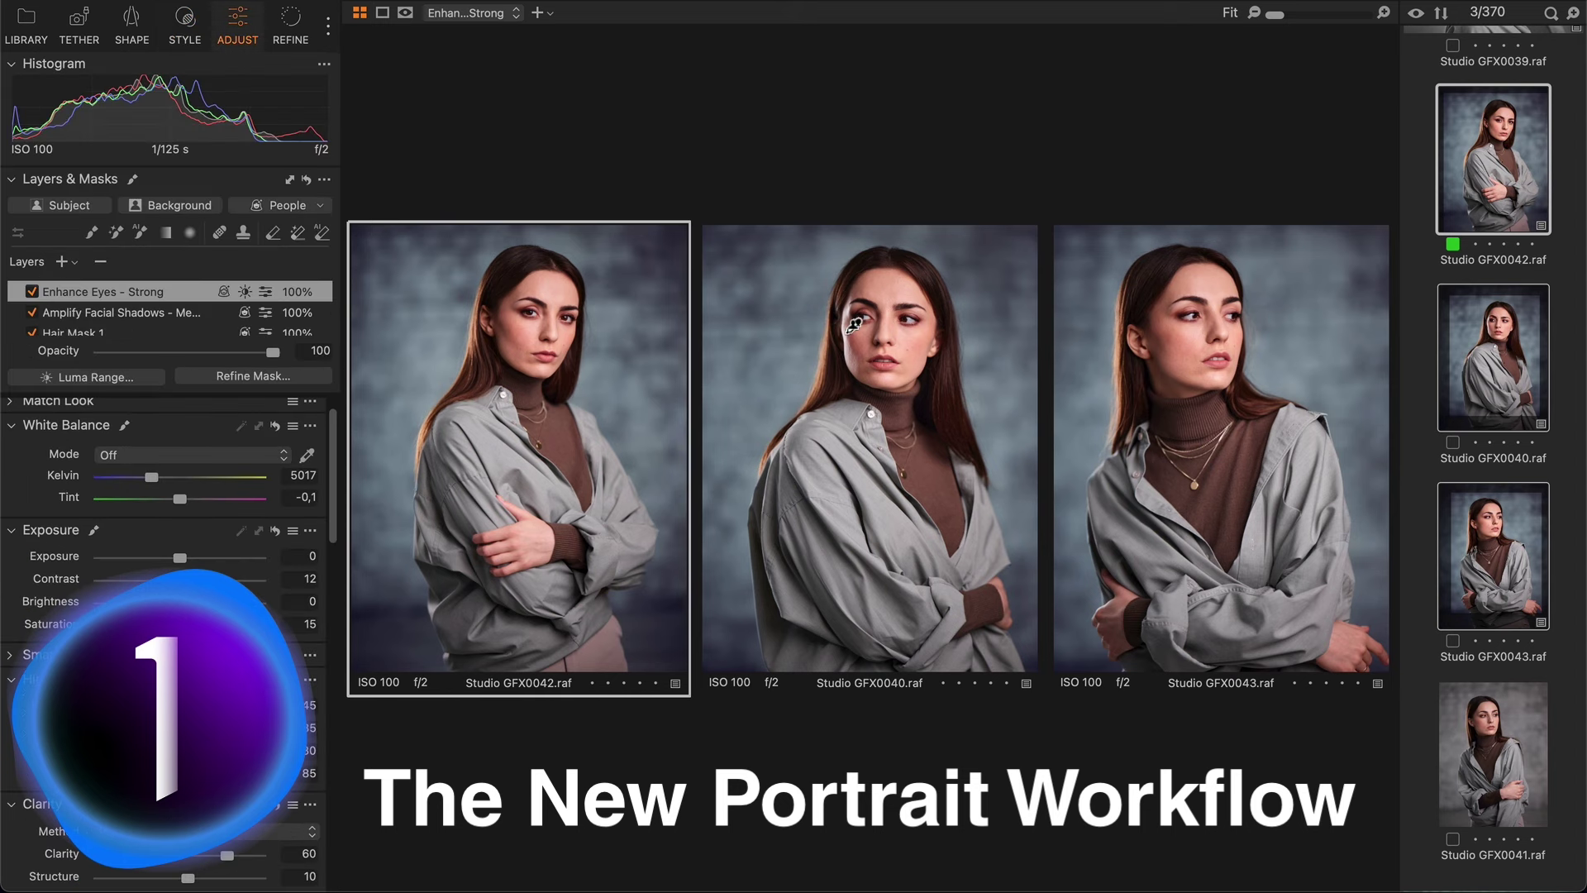
{"action": "left_click", "coordinate": [854, 325]}
{"action": "left_click", "coordinate": [93, 293]}
{"action": "key", "text": "m"}
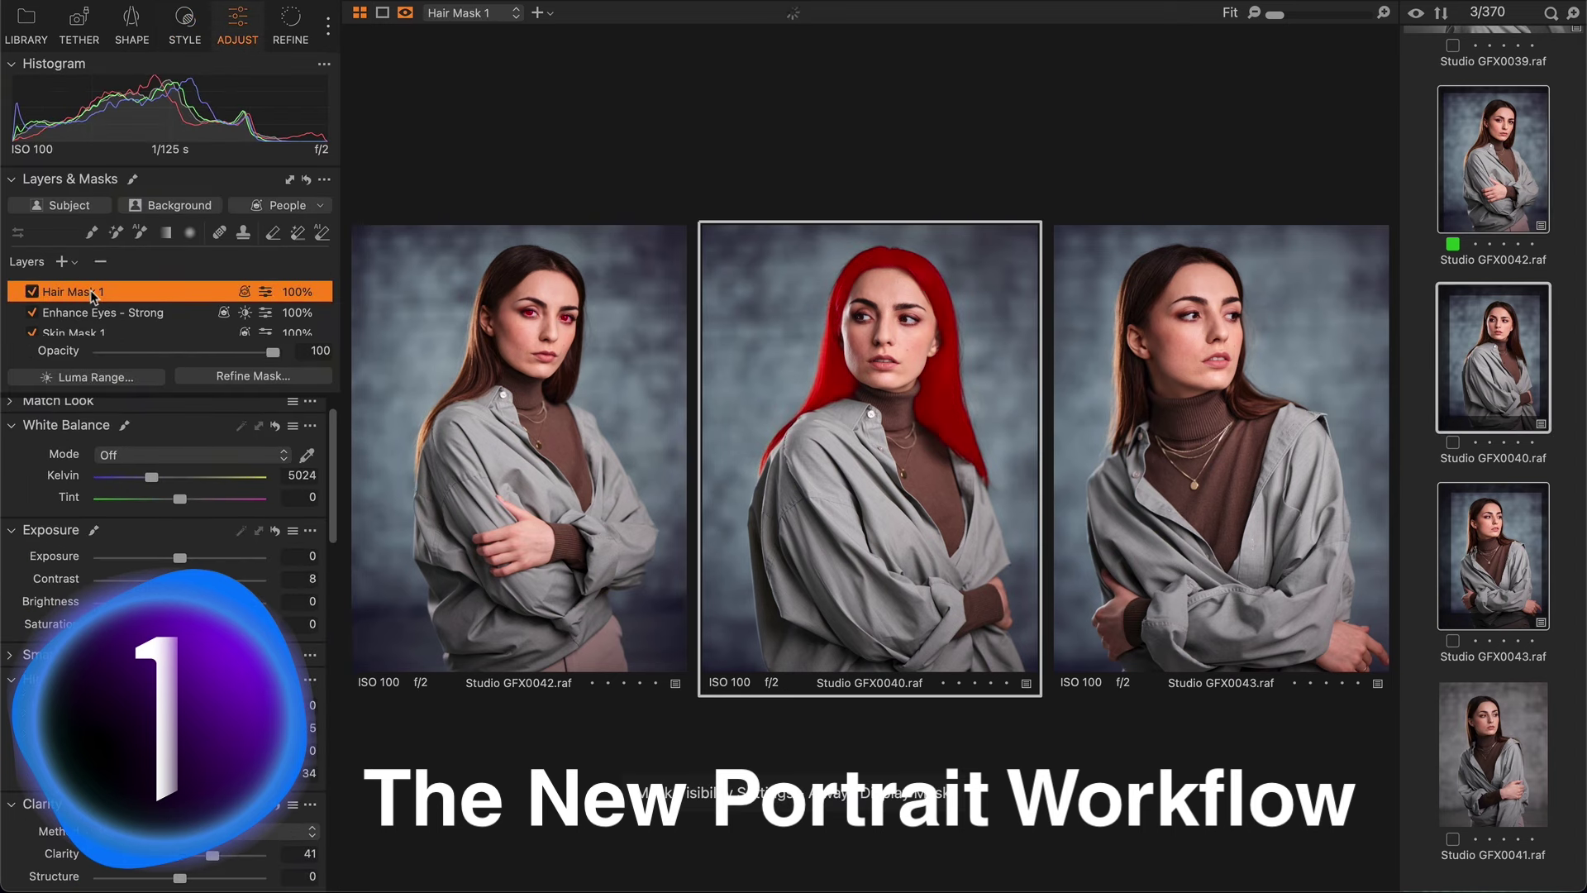
{"action": "left_click", "coordinate": [124, 313]}
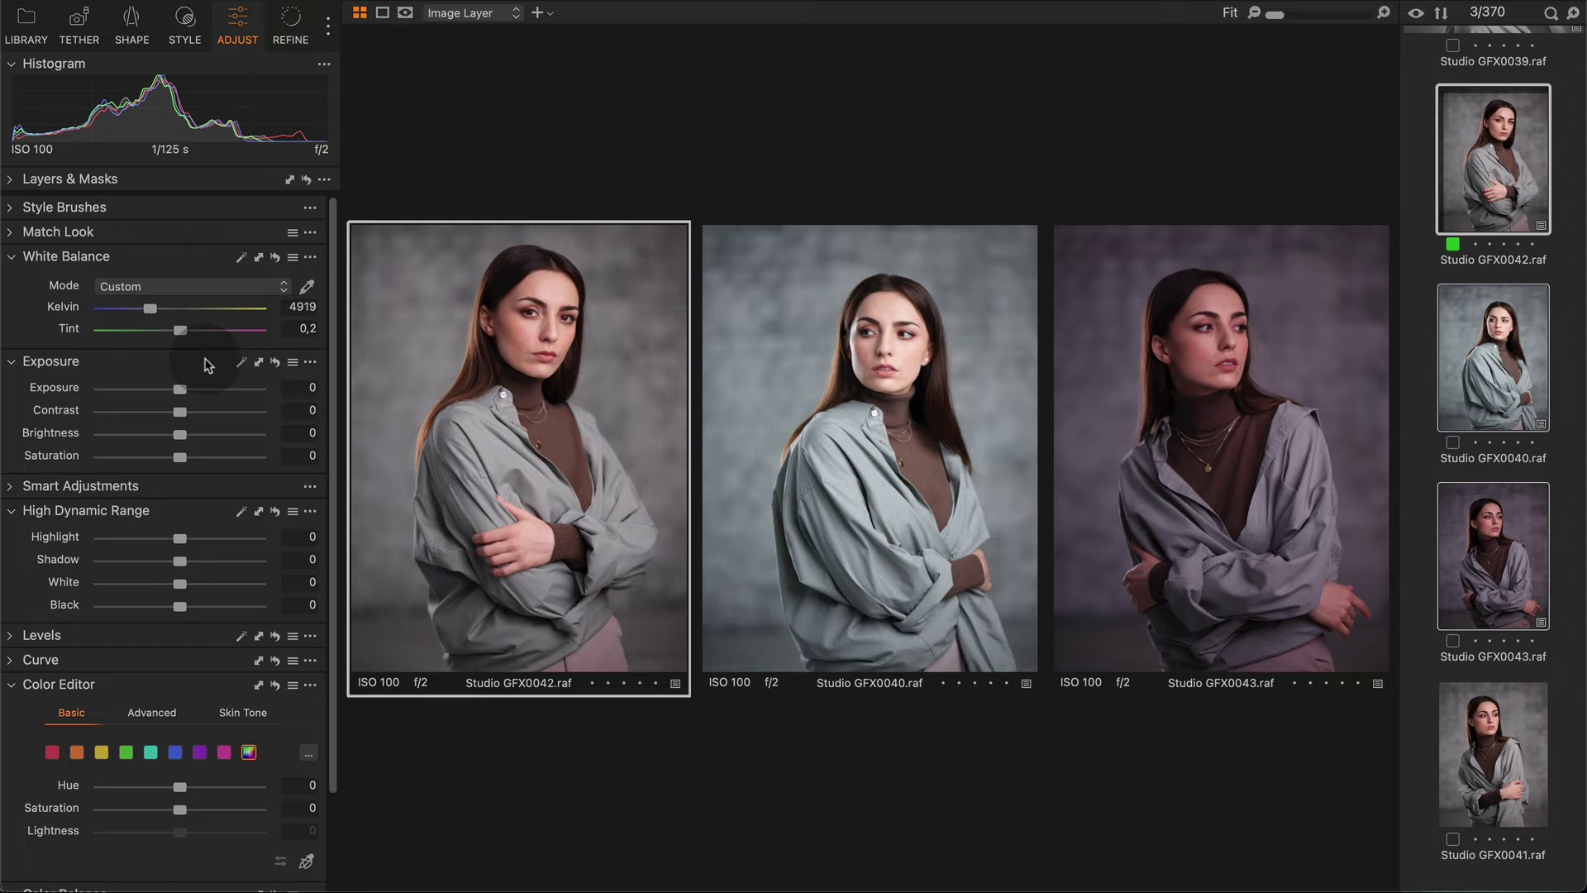
Step: Set the exposure of portrait Studio GFX0042 to -0,09 and its white balance to 5014 Kelvin
{"action": "left_click_drag", "start_coordinate": [188, 387], "coordinate": [186, 387]}
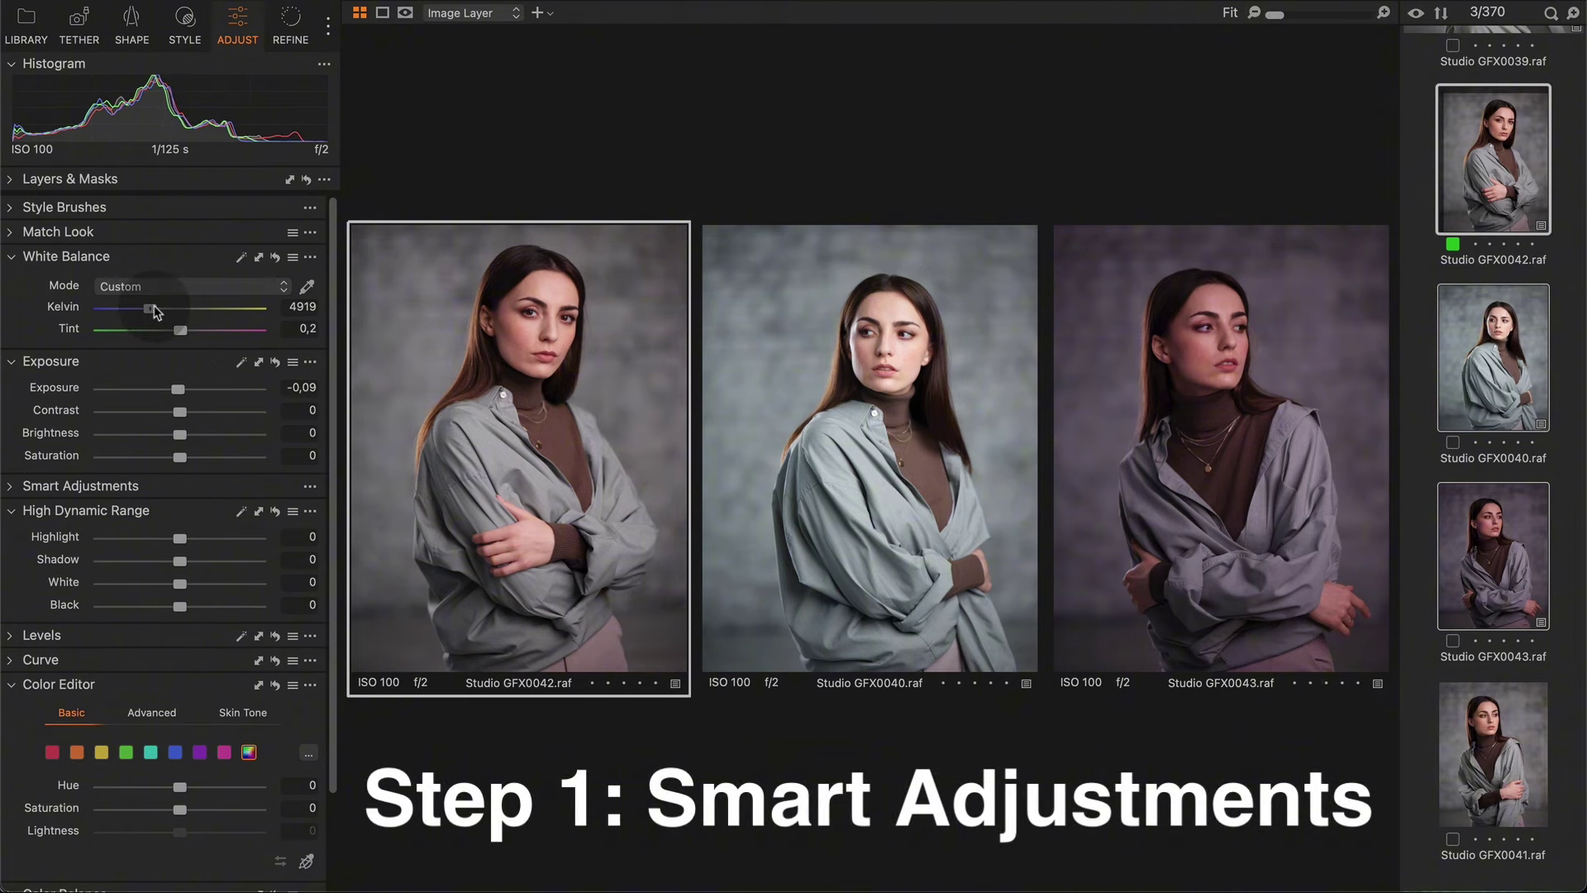
{"action": "left_click_drag", "start_coordinate": [152, 308], "coordinate": [155, 307]}
Step: Set Studio GFX0042 as the Smart Adjustments reference and apply its white balance and exposure to the selected portraits
{"action": "scroll", "coordinate": [155, 308], "scroll_direction": "up", "scroll_amount": 1}
{"action": "left_click", "coordinate": [11, 488]}
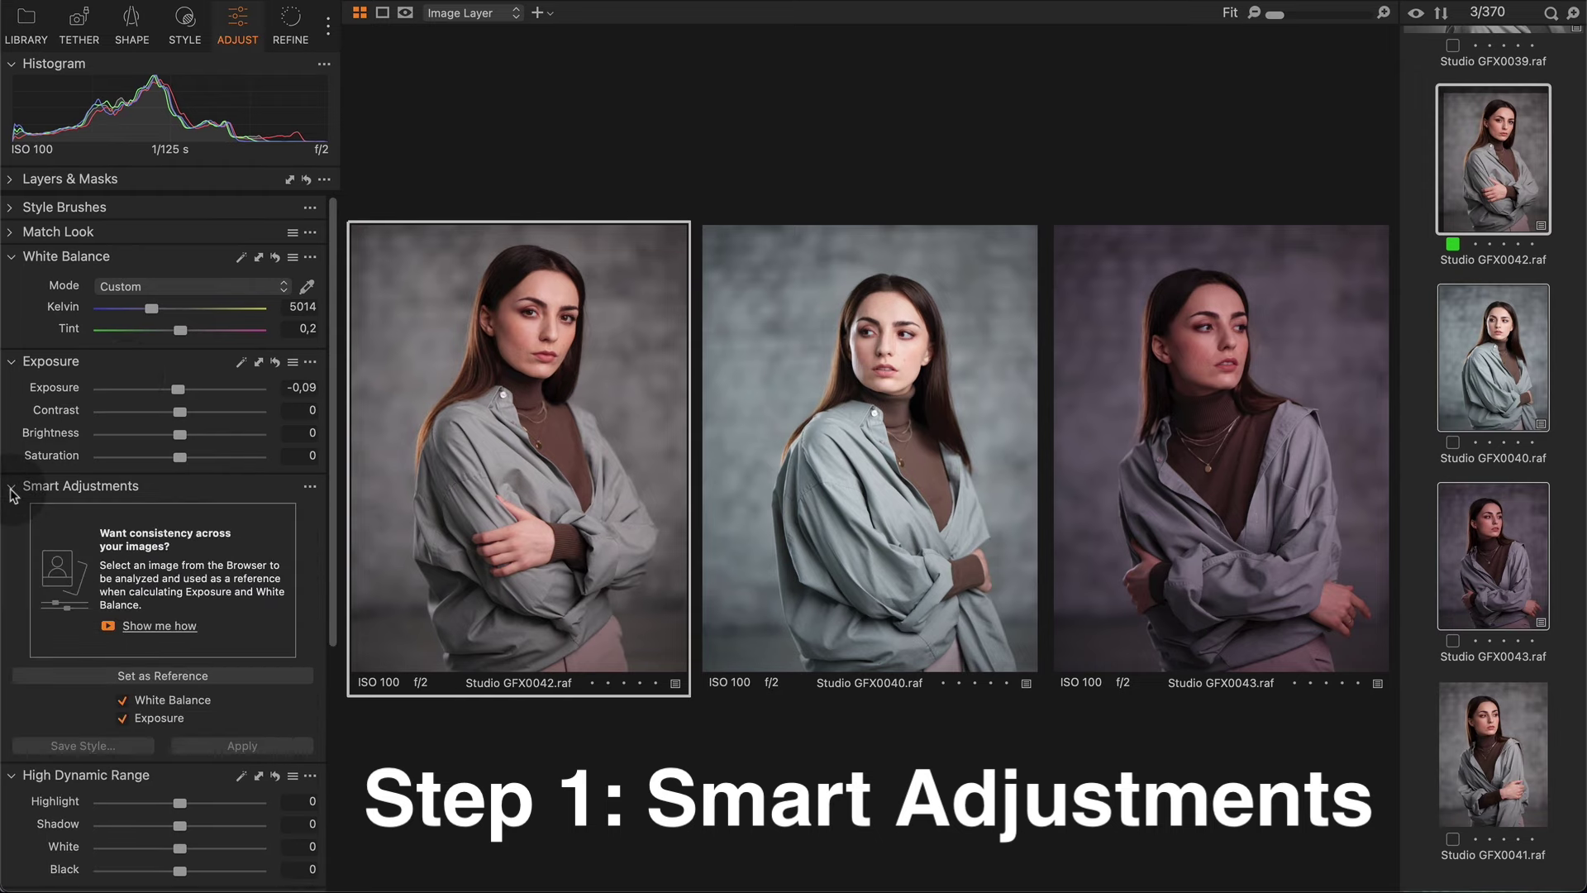
{"action": "left_click", "coordinate": [251, 679]}
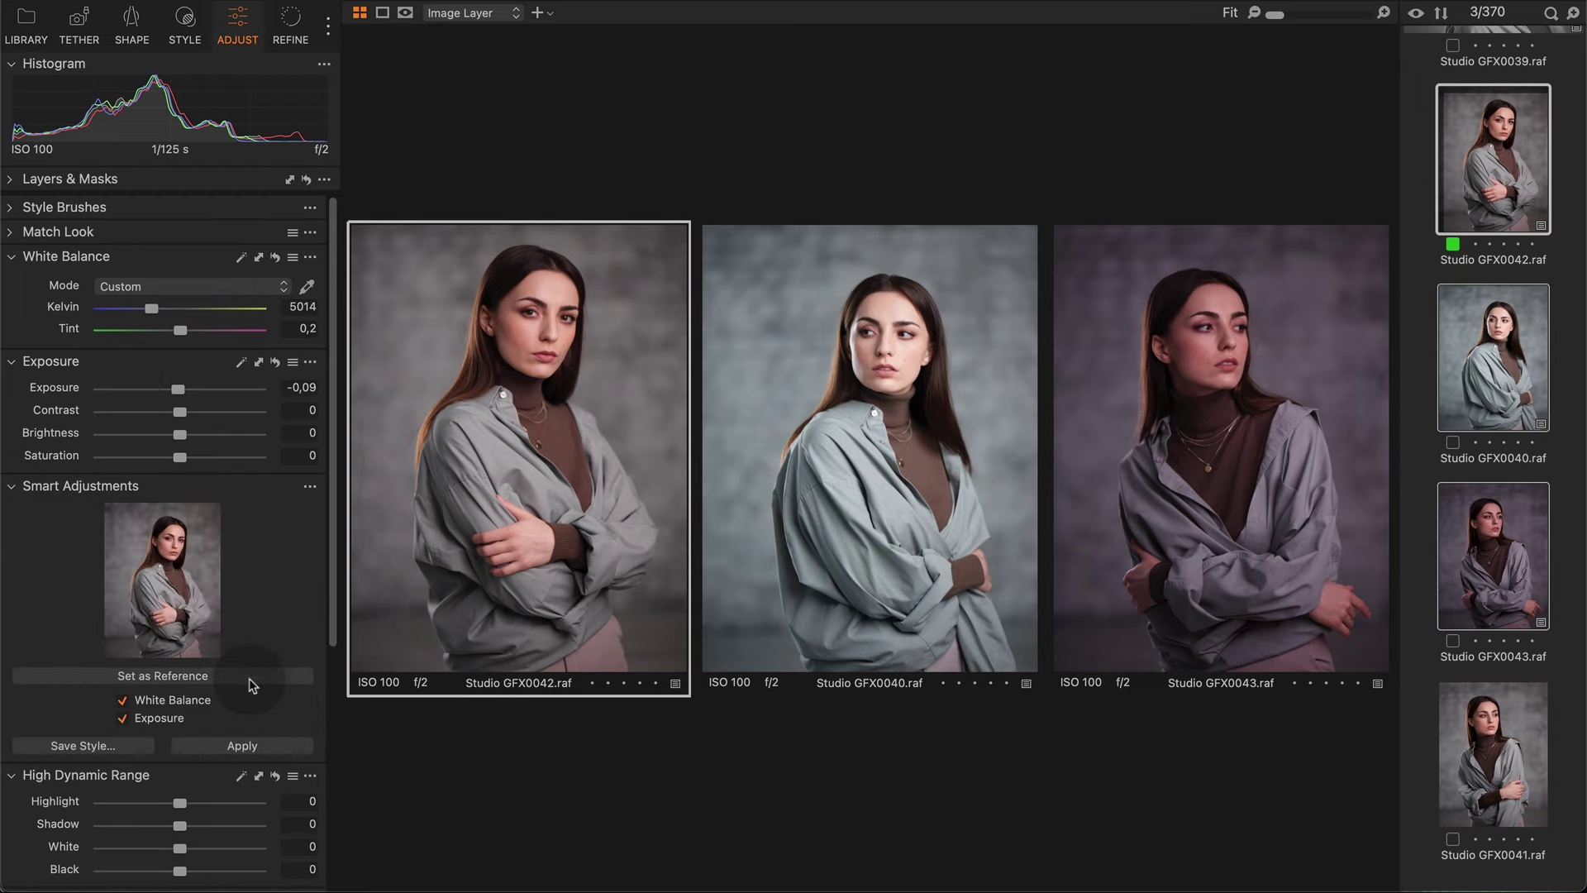
{"action": "left_click", "coordinate": [230, 747]}
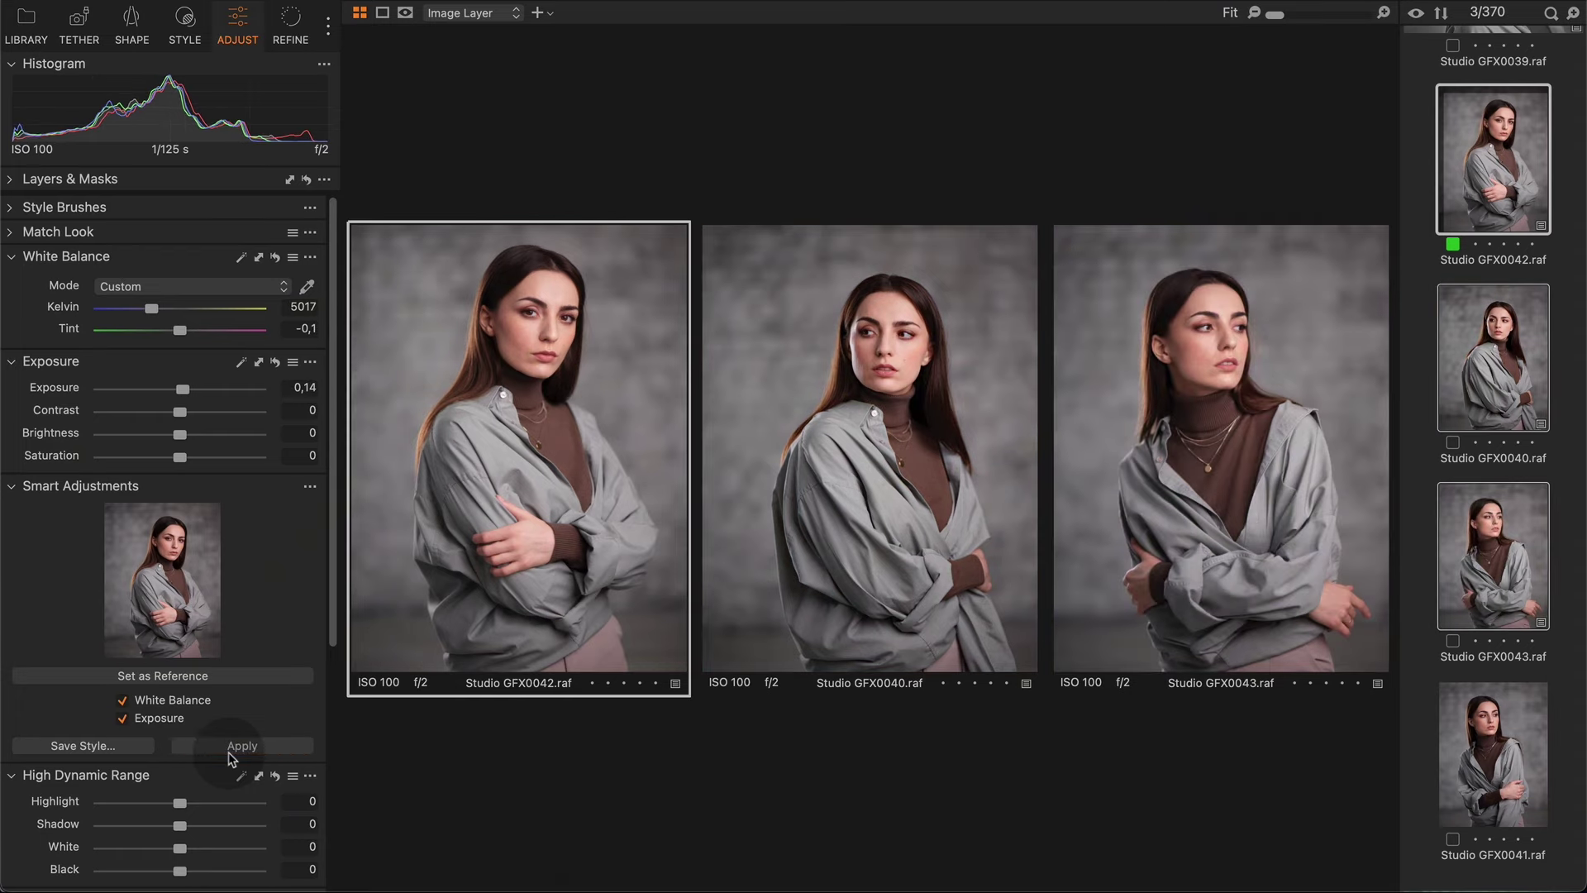
Step: Try the Match Look reference as a new layer with impact 40 on the selected portraits, and undo it
{"action": "left_click", "coordinate": [13, 238]}
{"action": "left_click", "coordinate": [242, 643]}
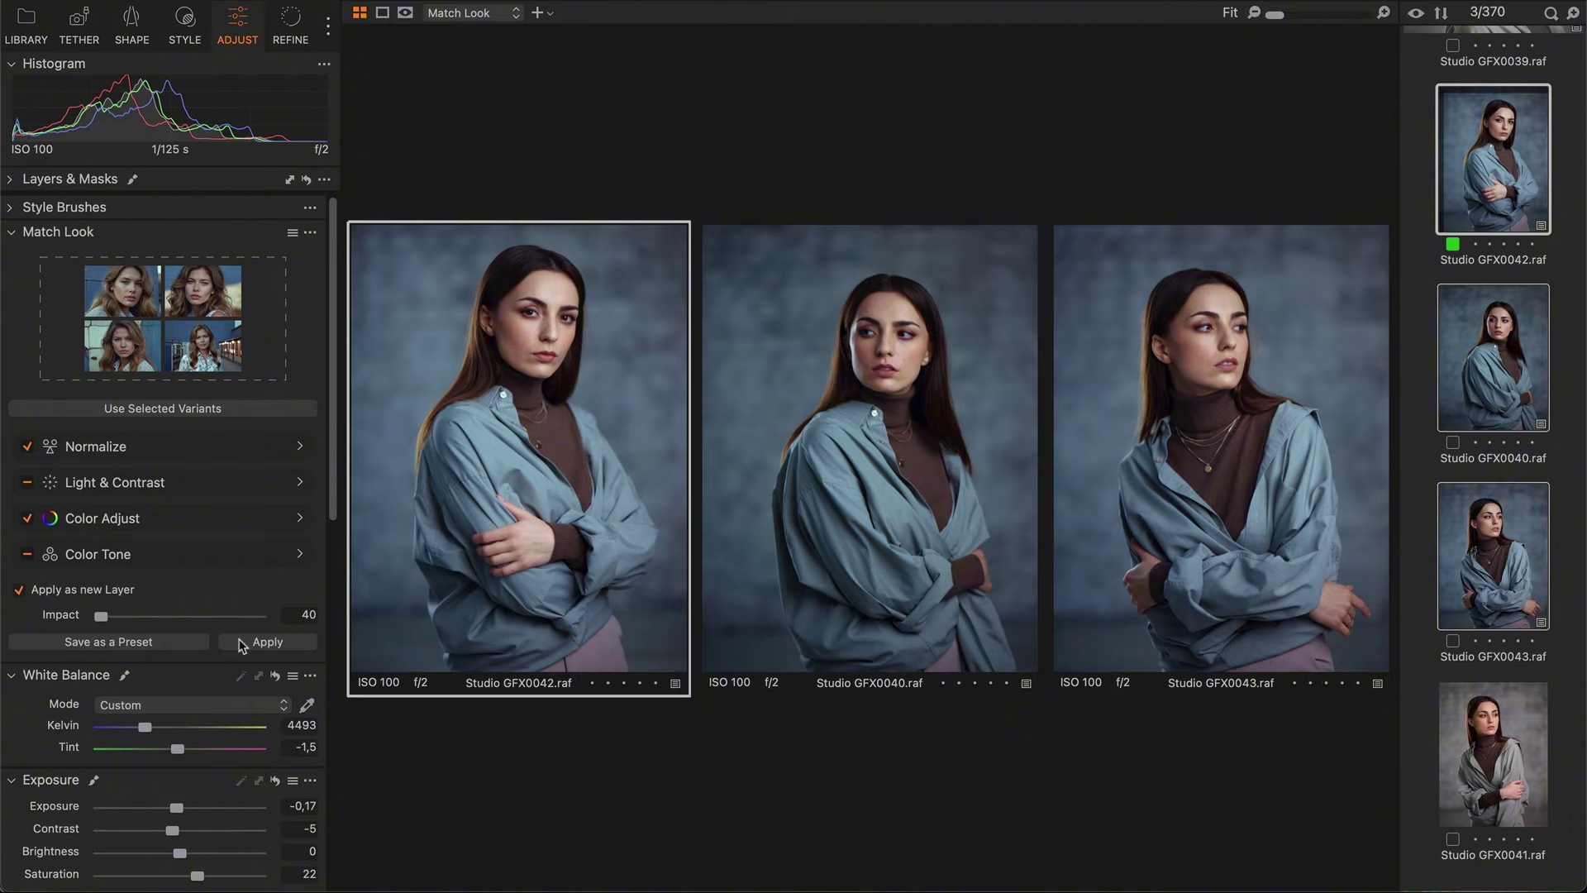
{"action": "key", "text": "ctrl+z"}
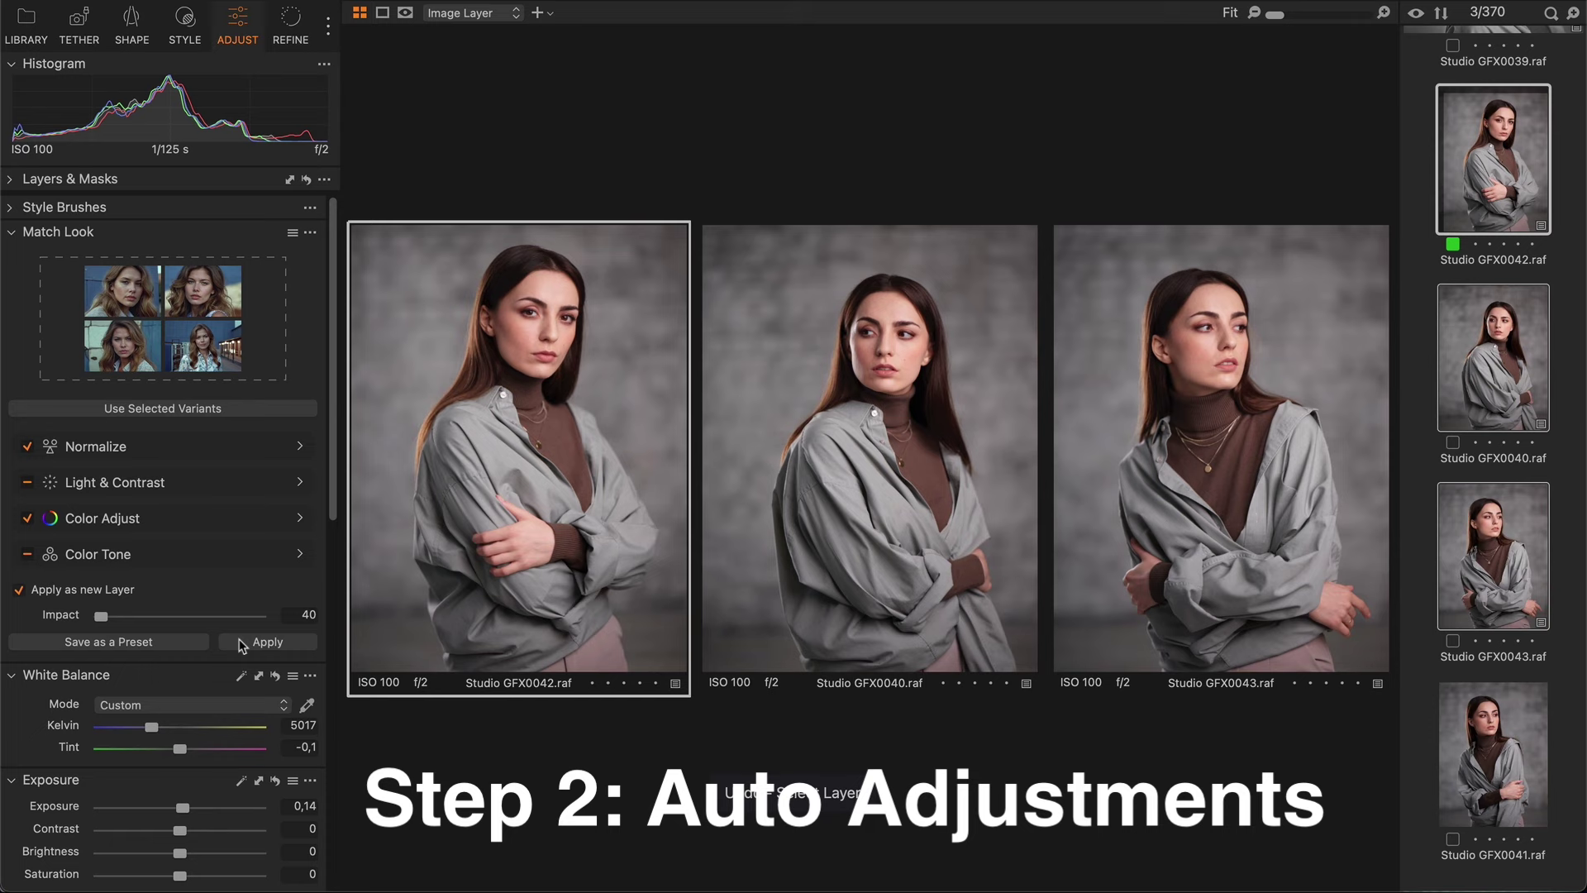
Step: Apply the AI Crop reference to the selected portraits and run Auto Adjust with Levels, Rotation and Dust Removal enabled
{"action": "left_click", "coordinate": [132, 23]}
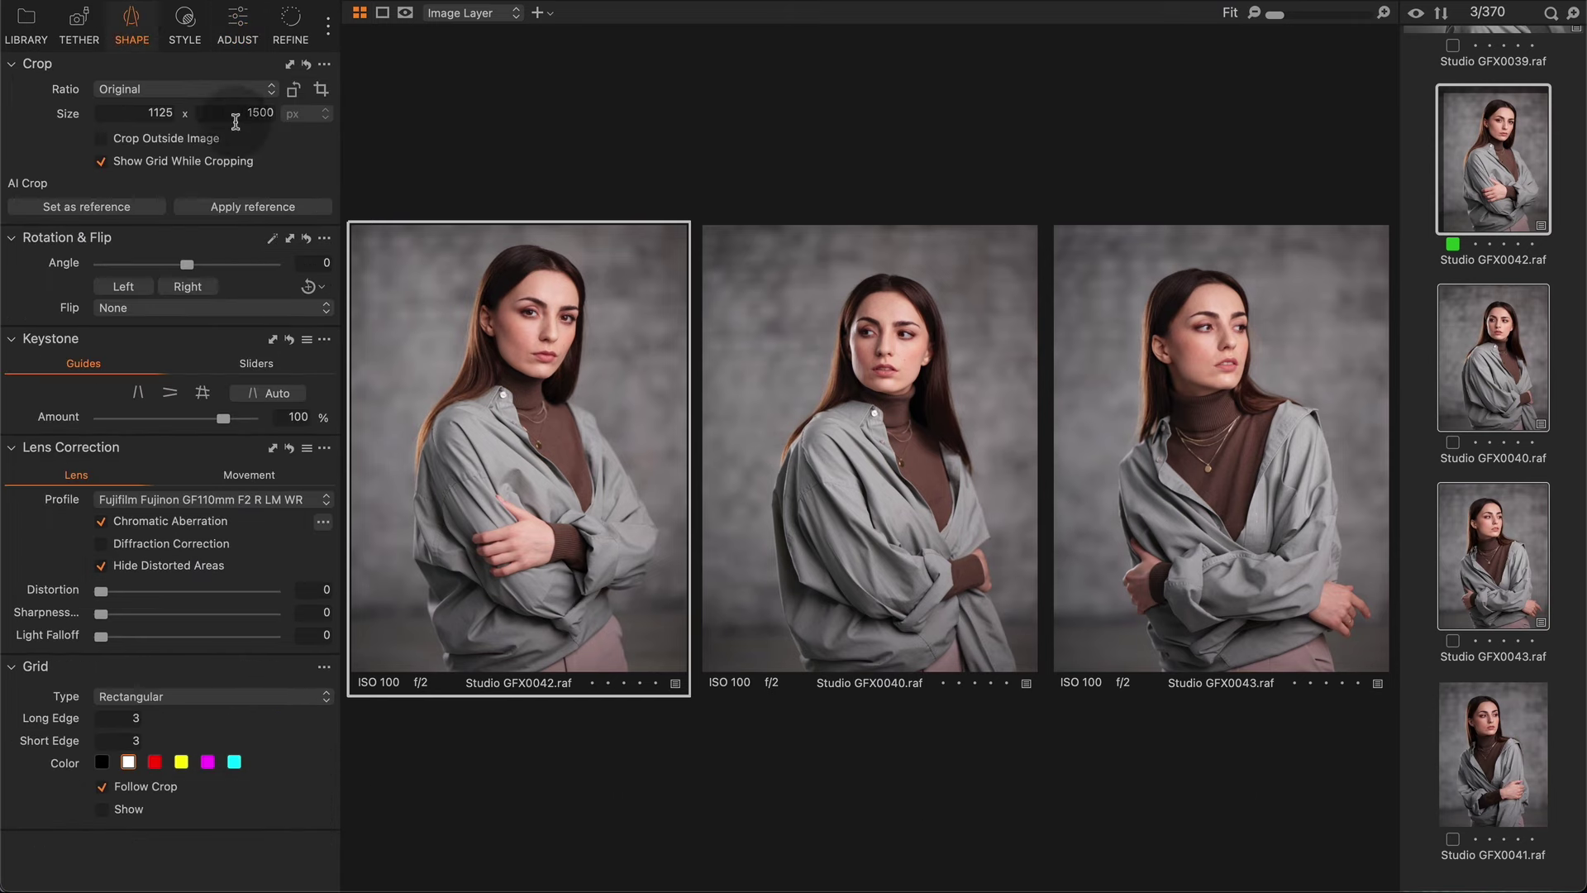
{"action": "left_click", "coordinate": [242, 206]}
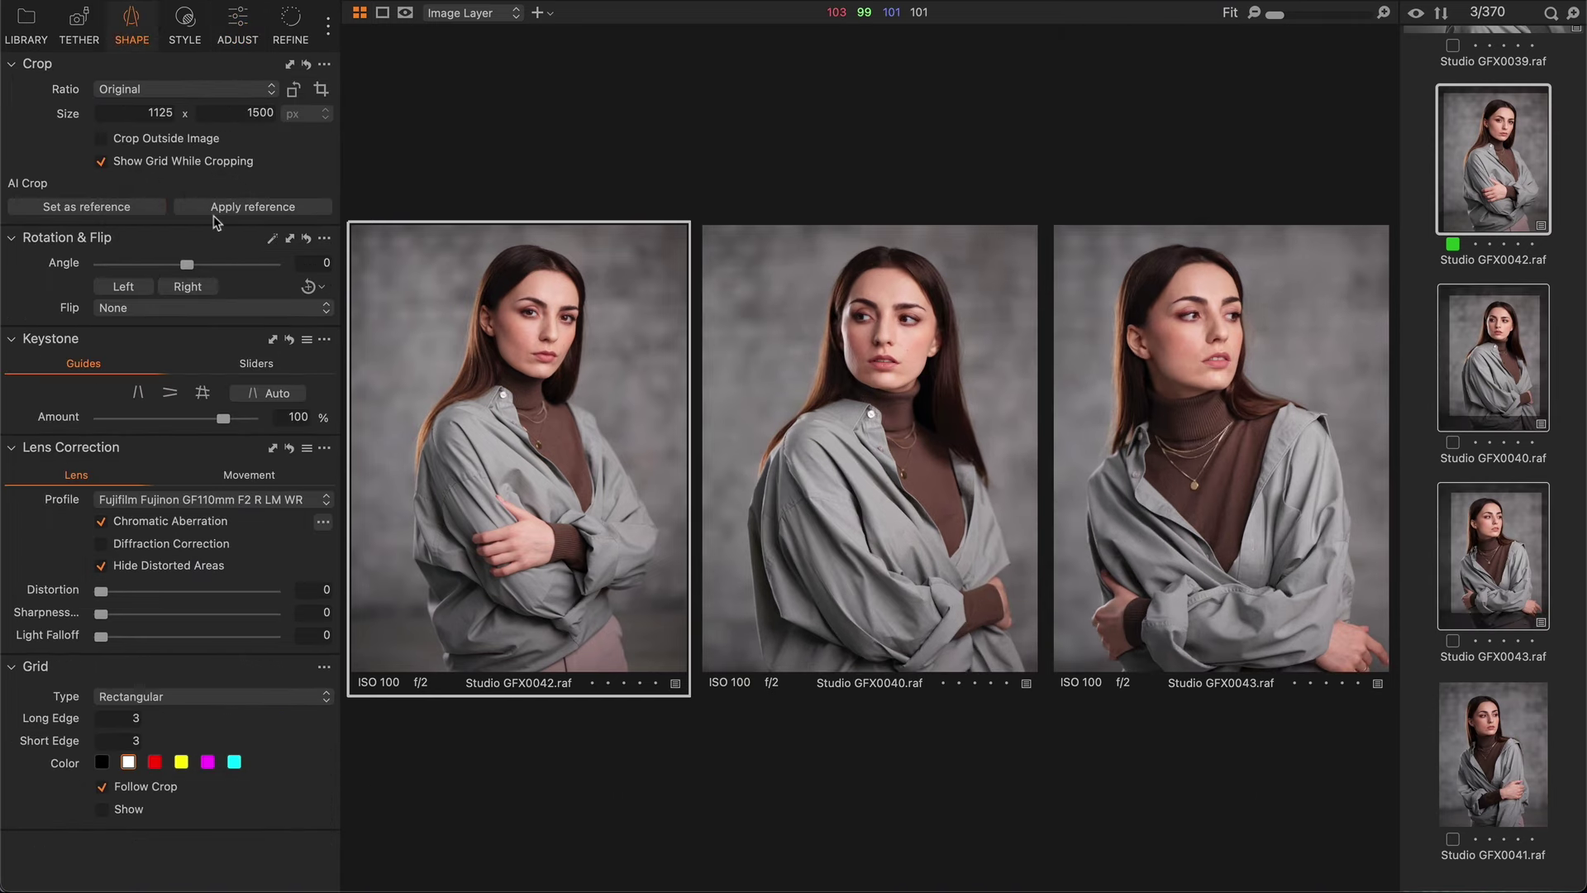
{"action": "left_click", "coordinate": [314, 2]}
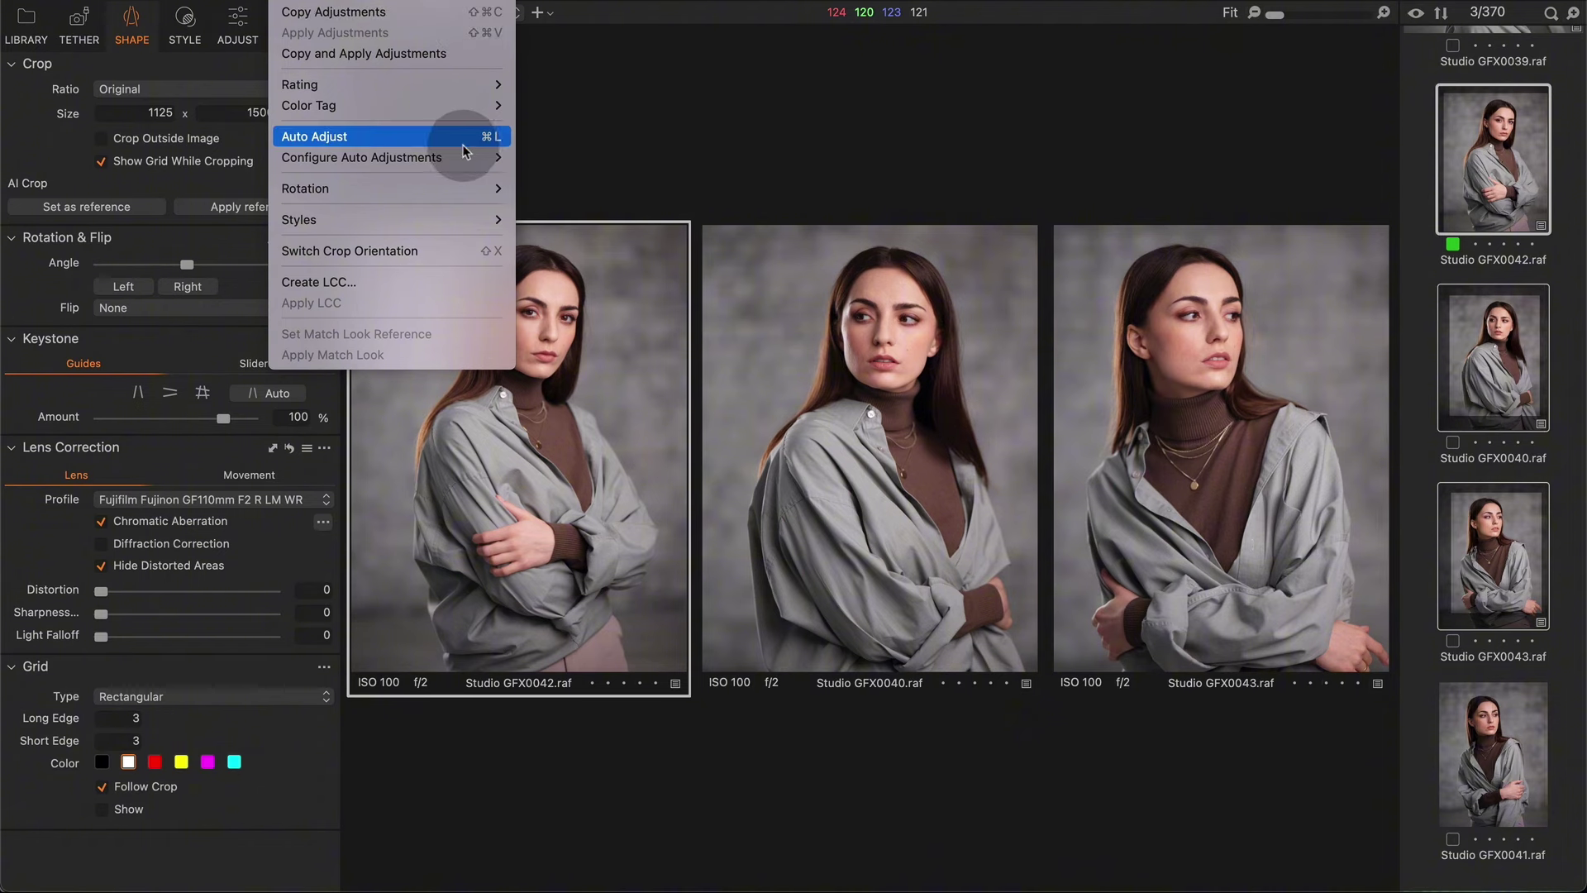
{"action": "mouse_move", "coordinate": [455, 158]}
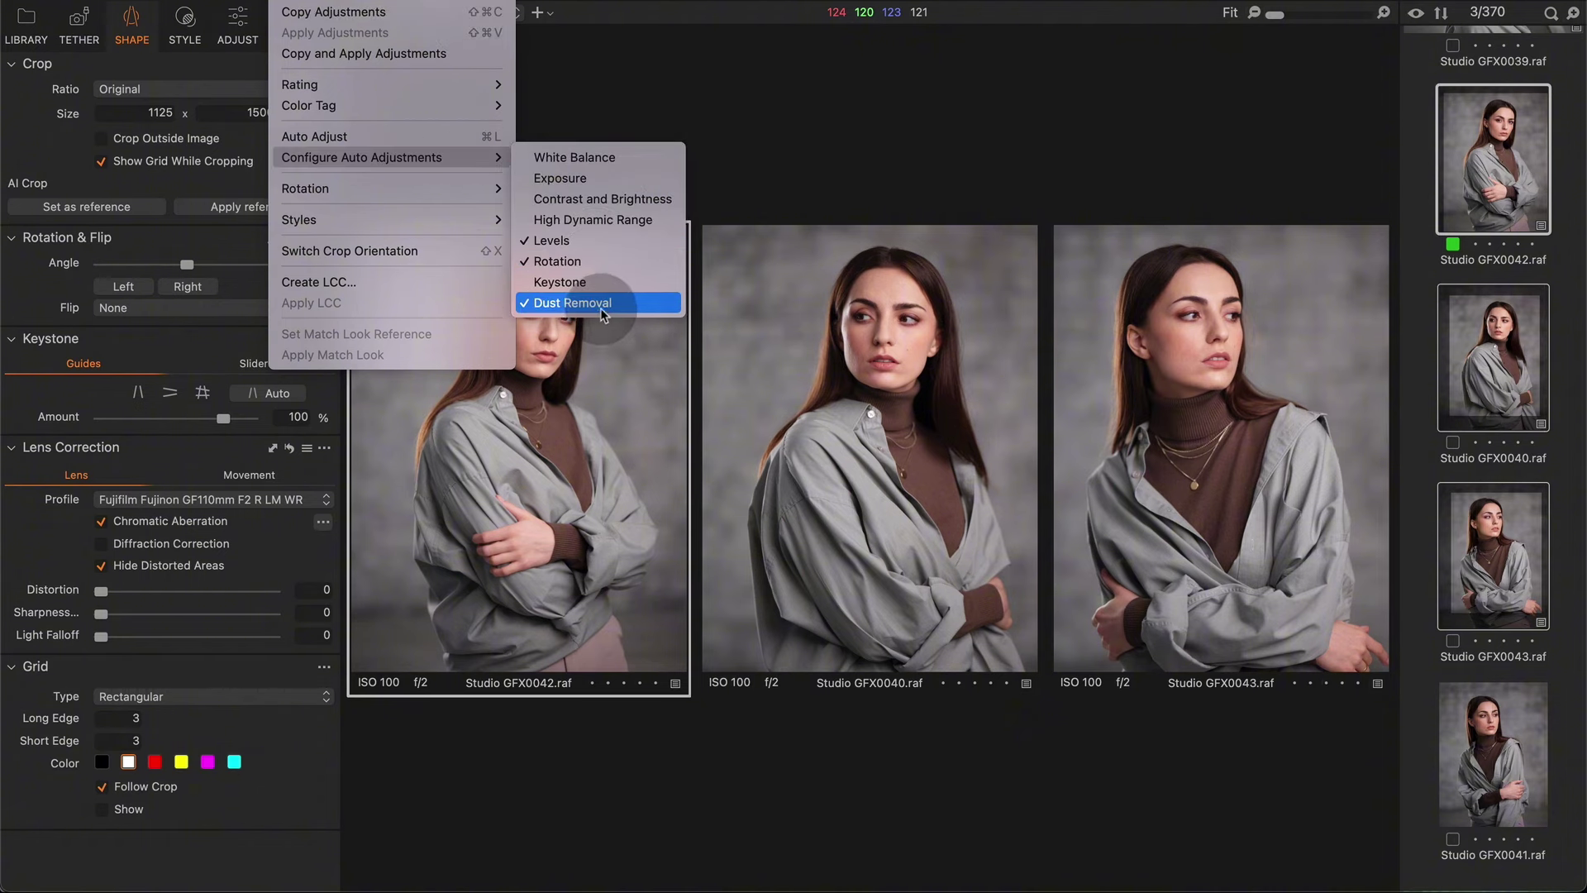
{"action": "left_click", "coordinate": [380, 137]}
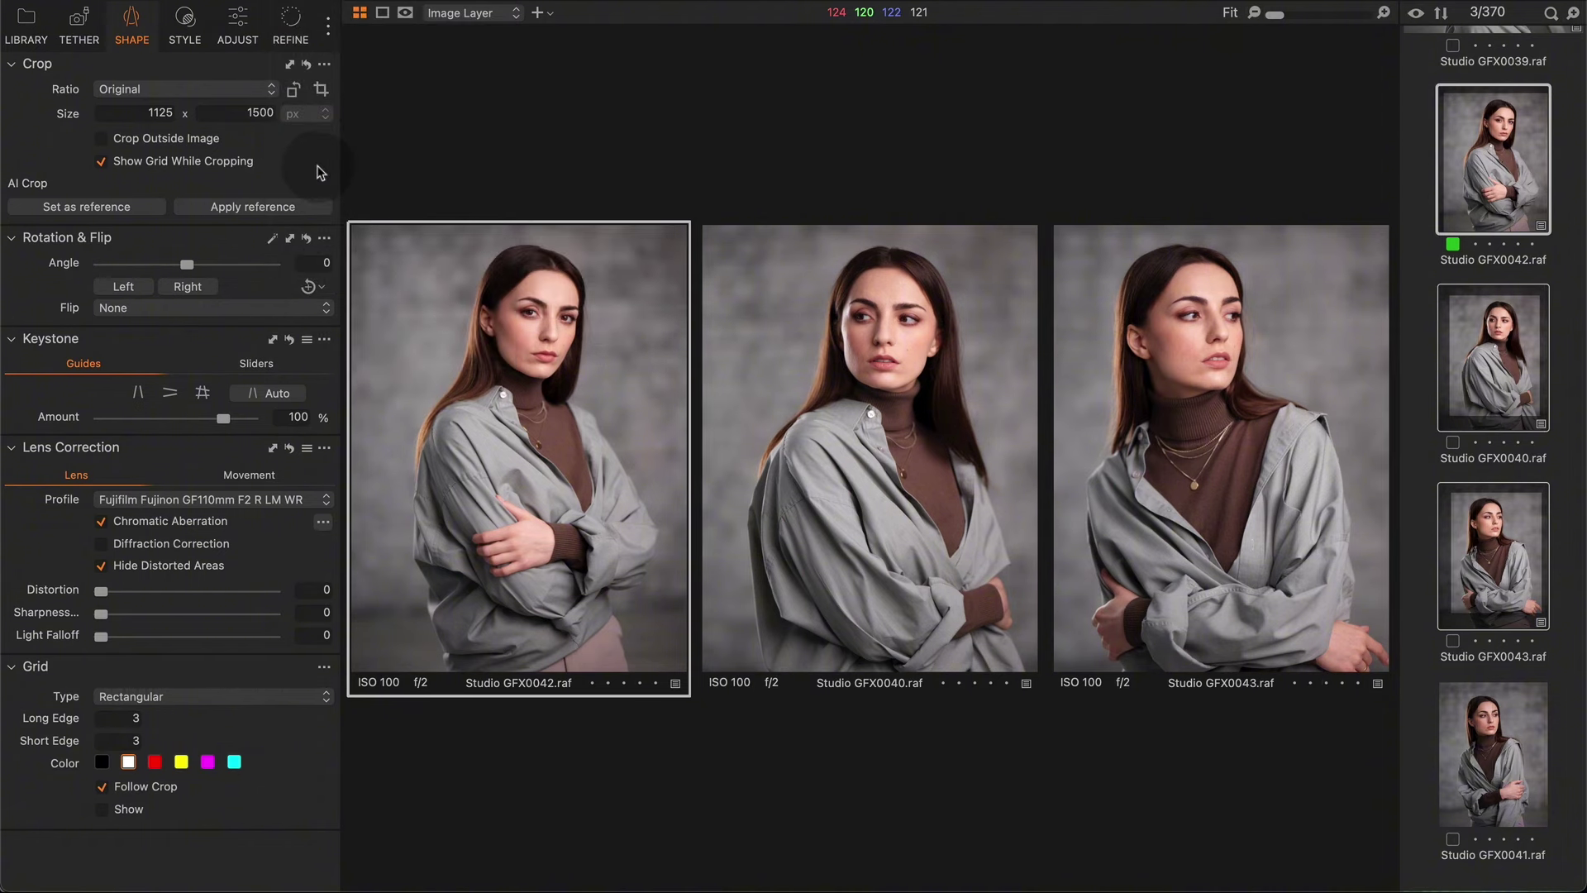
Step: Set the vignetting amount of Studio GFX0042 to -0,61 and its lens sharpness falloff correction to 43
{"action": "left_click", "coordinate": [231, 25]}
{"action": "scroll", "coordinate": [252, 504], "scroll_direction": "down", "scroll_amount": 10}
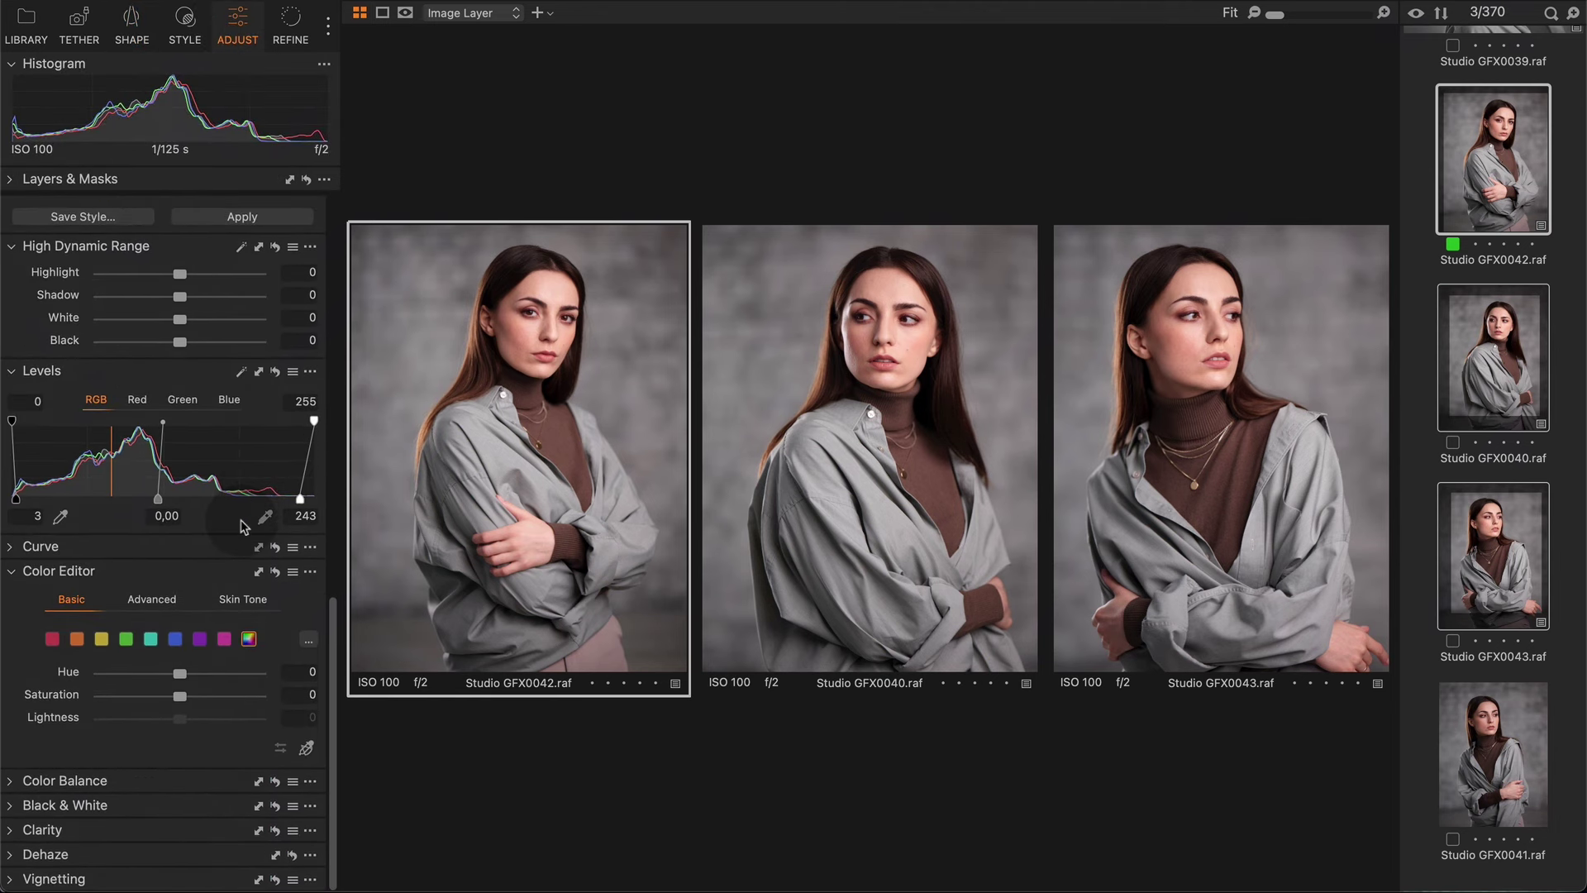
{"action": "left_click", "coordinate": [47, 878]}
{"action": "scroll", "coordinate": [202, 794], "scroll_direction": "down", "scroll_amount": 3}
{"action": "left_click_drag", "start_coordinate": [180, 853], "coordinate": [168, 855]}
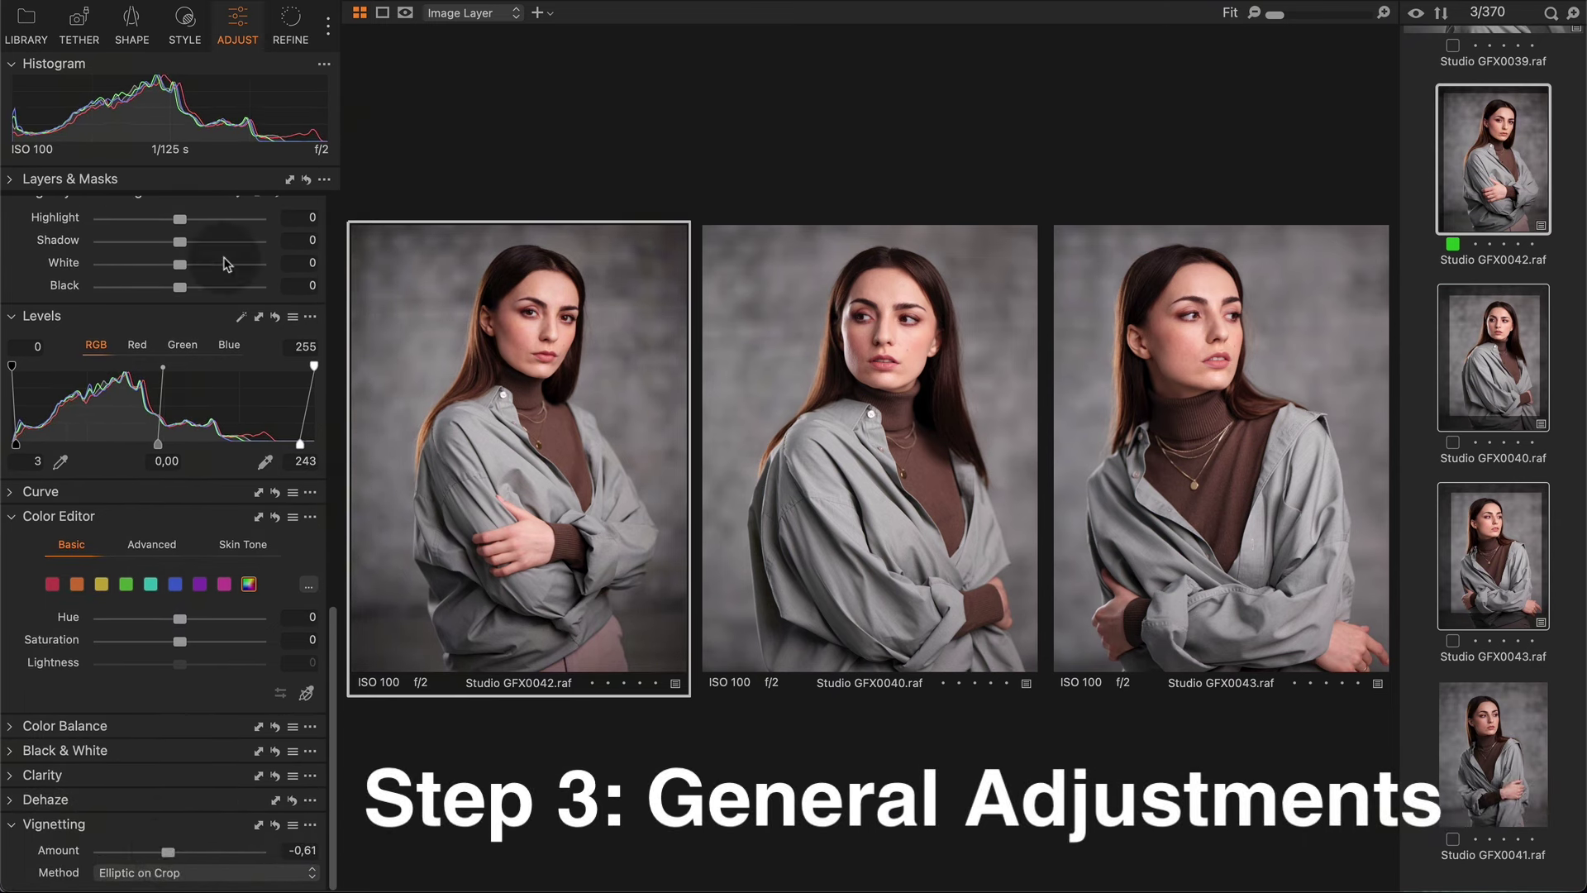
{"action": "left_click", "coordinate": [131, 25]}
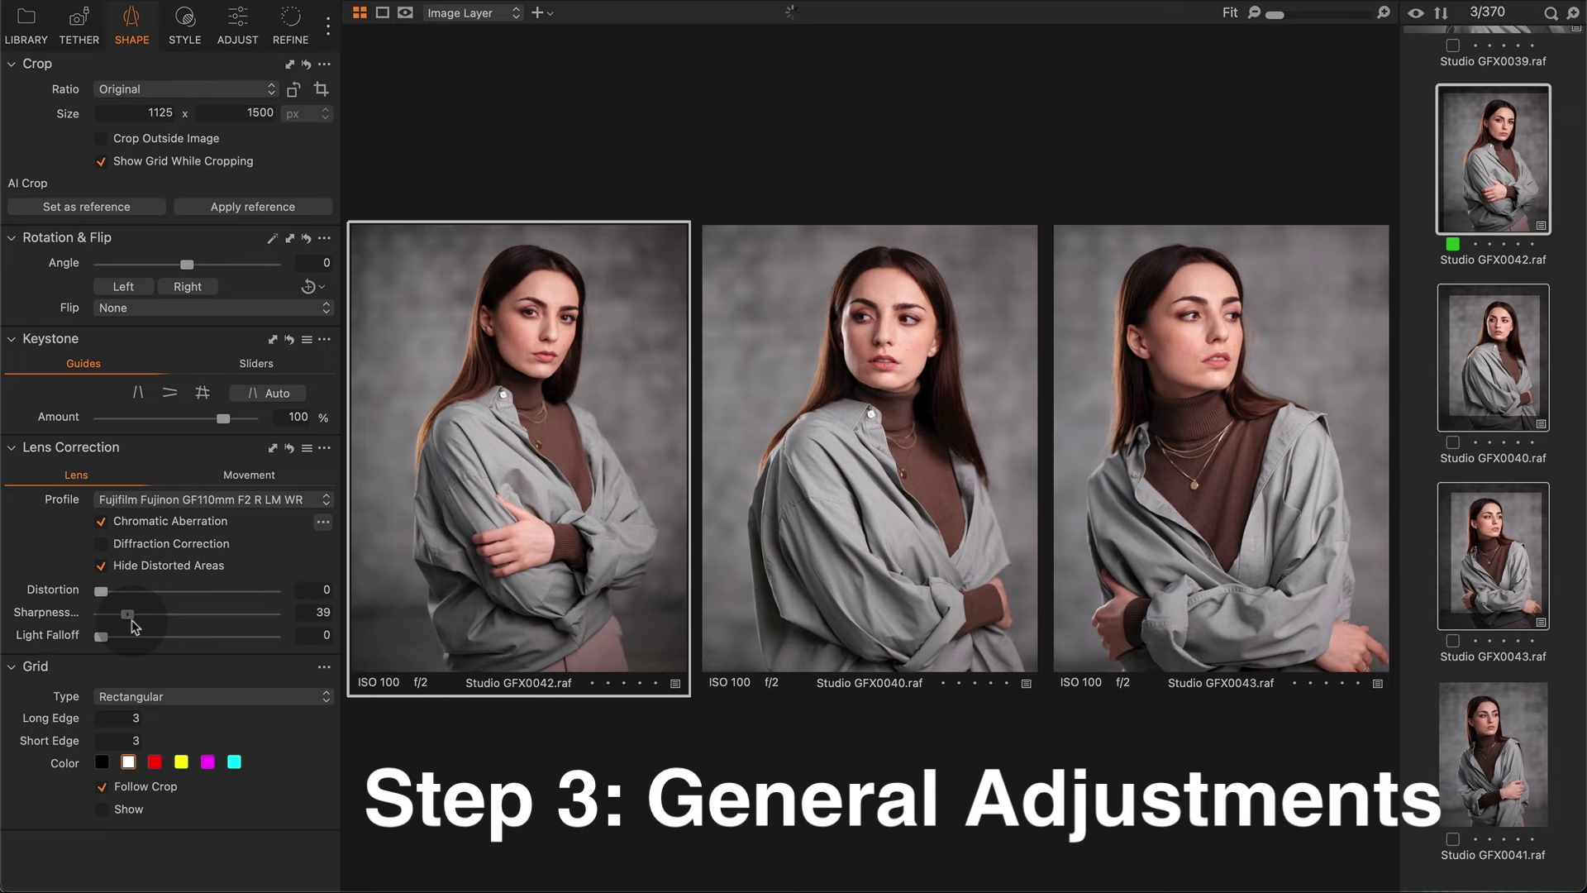
{"action": "left_click_drag", "start_coordinate": [131, 619], "coordinate": [135, 621]}
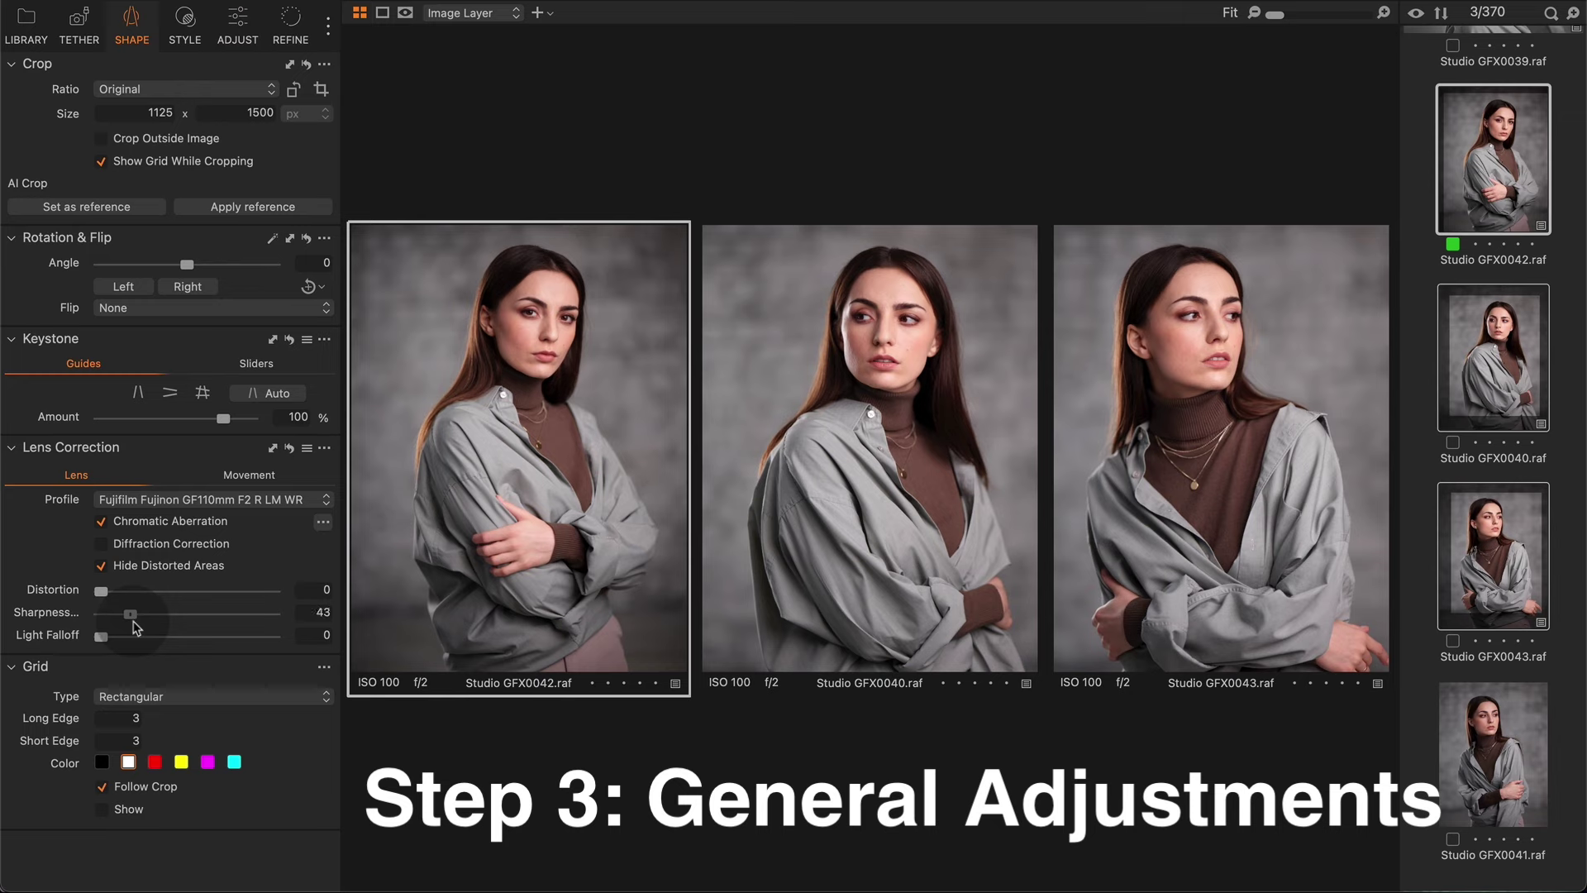
Step: Copy the adjustments of Studio GFX0042 and apply only Sharpness Falloff and Vignetting to the selected portraits
{"action": "left_click", "coordinate": [185, 25]}
{"action": "left_click", "coordinate": [236, 550]}
{"action": "left_click", "coordinate": [46, 476]}
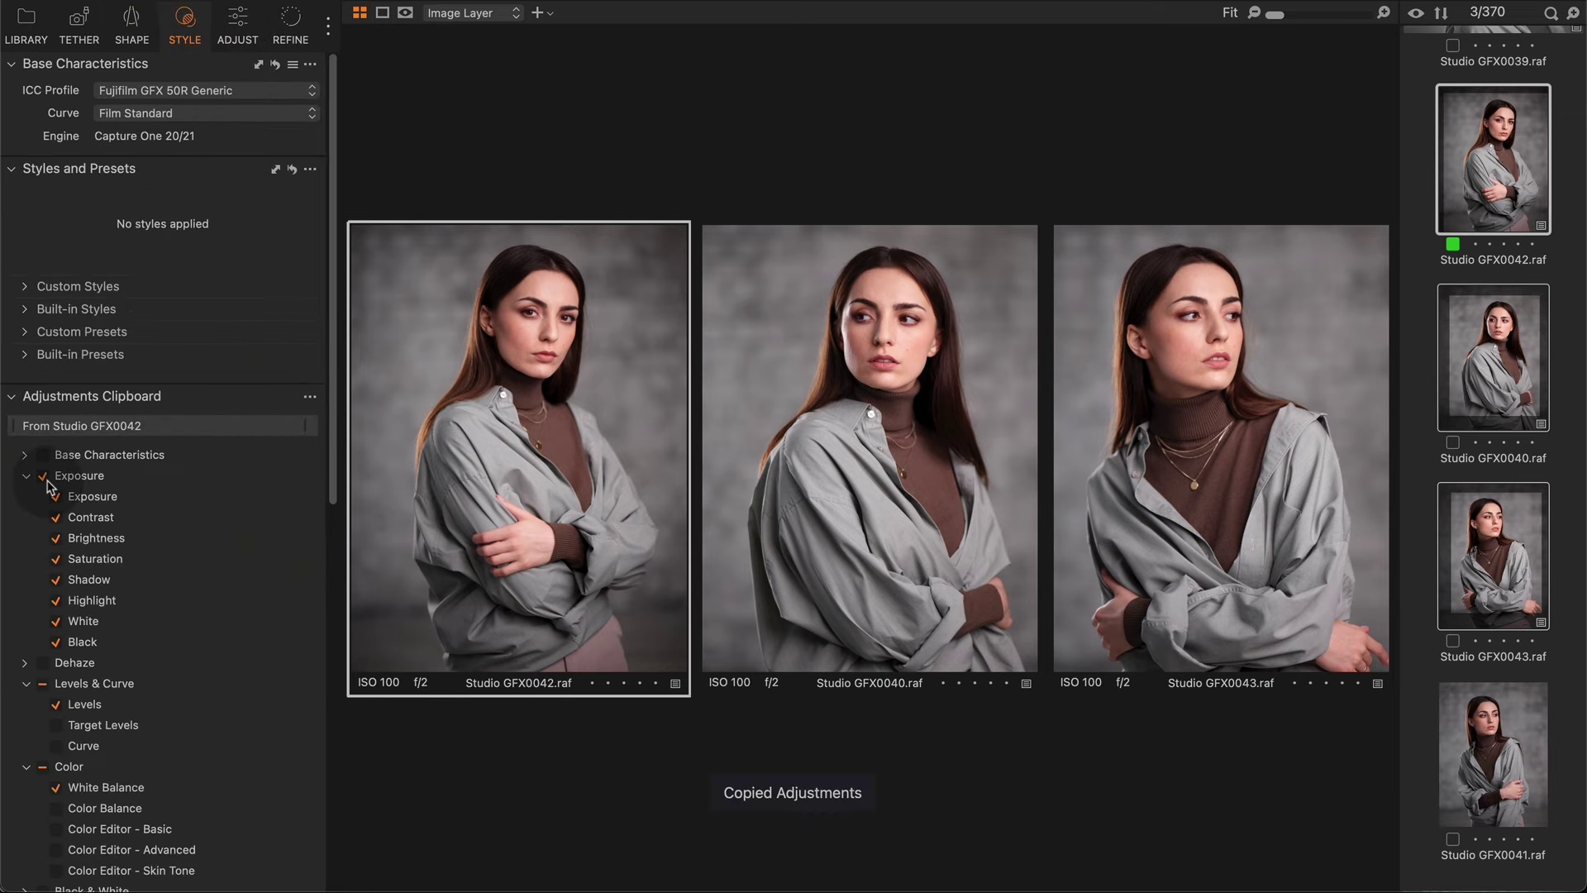
{"action": "left_click", "coordinate": [47, 476]}
{"action": "left_click", "coordinate": [42, 517]}
{"action": "left_click", "coordinate": [43, 538]}
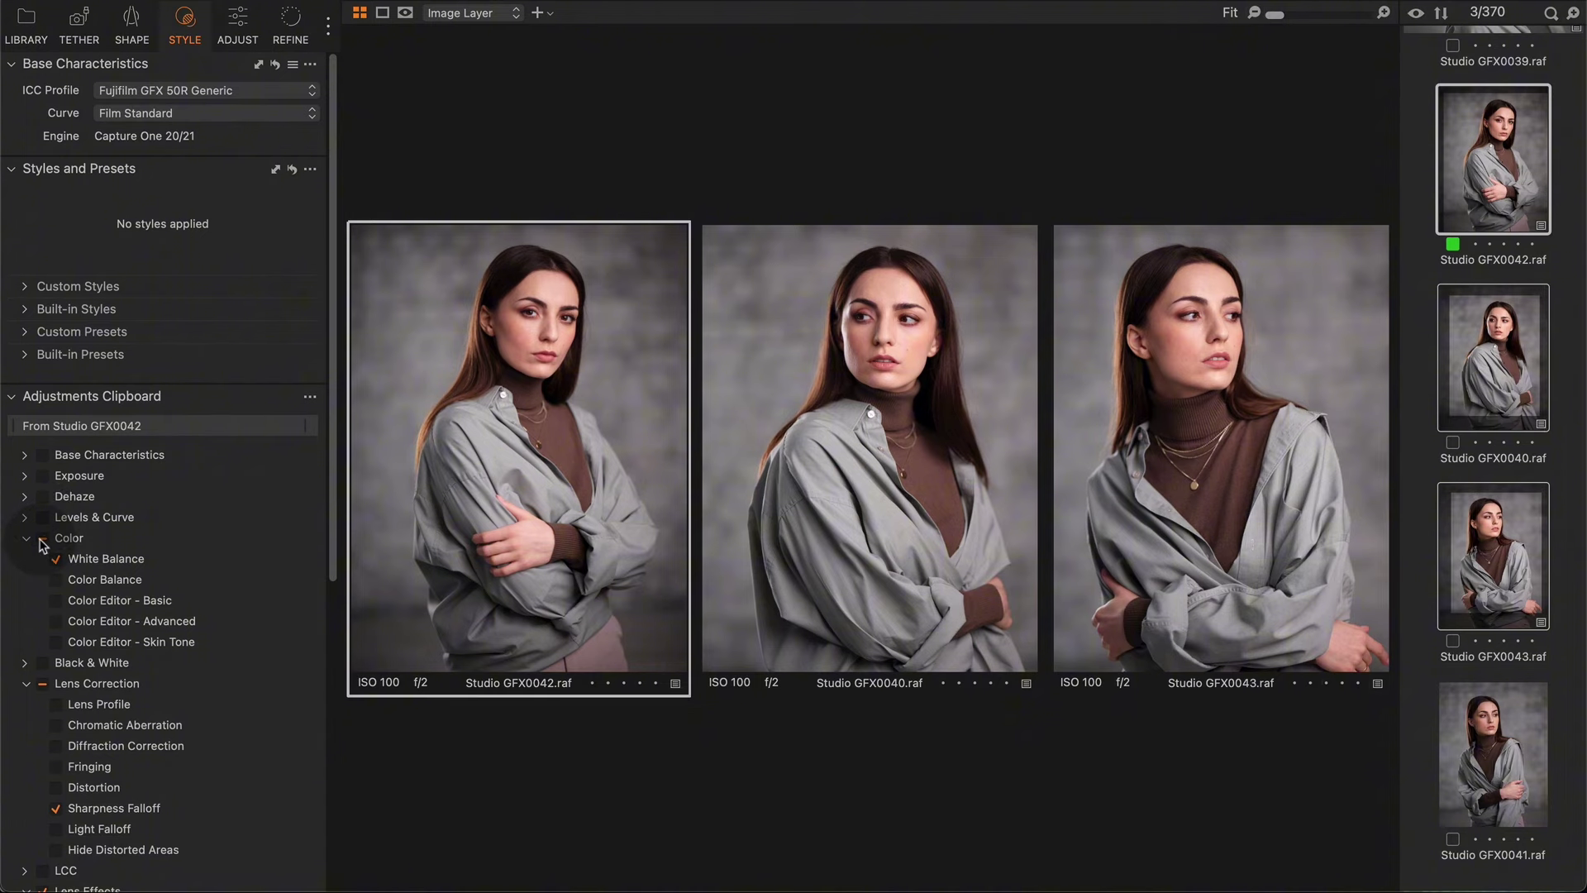
{"action": "scroll", "coordinate": [49, 632], "scroll_direction": "down", "scroll_amount": 3}
{"action": "scroll", "coordinate": [47, 634], "scroll_direction": "down", "scroll_amount": 4}
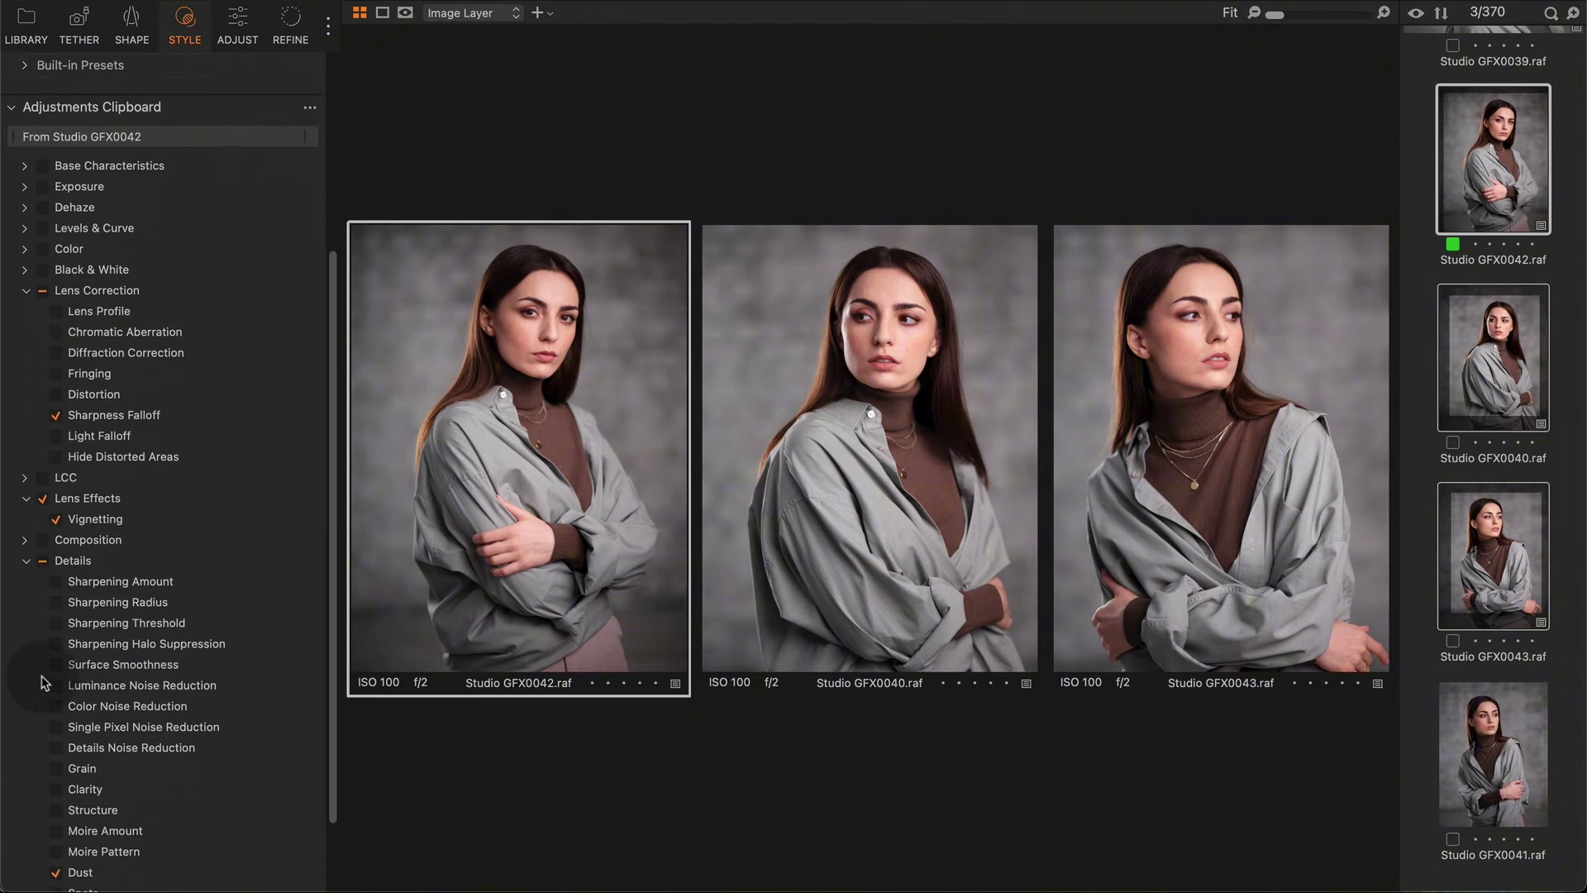
{"action": "left_click", "coordinate": [43, 578]}
{"action": "left_click", "coordinate": [42, 578]}
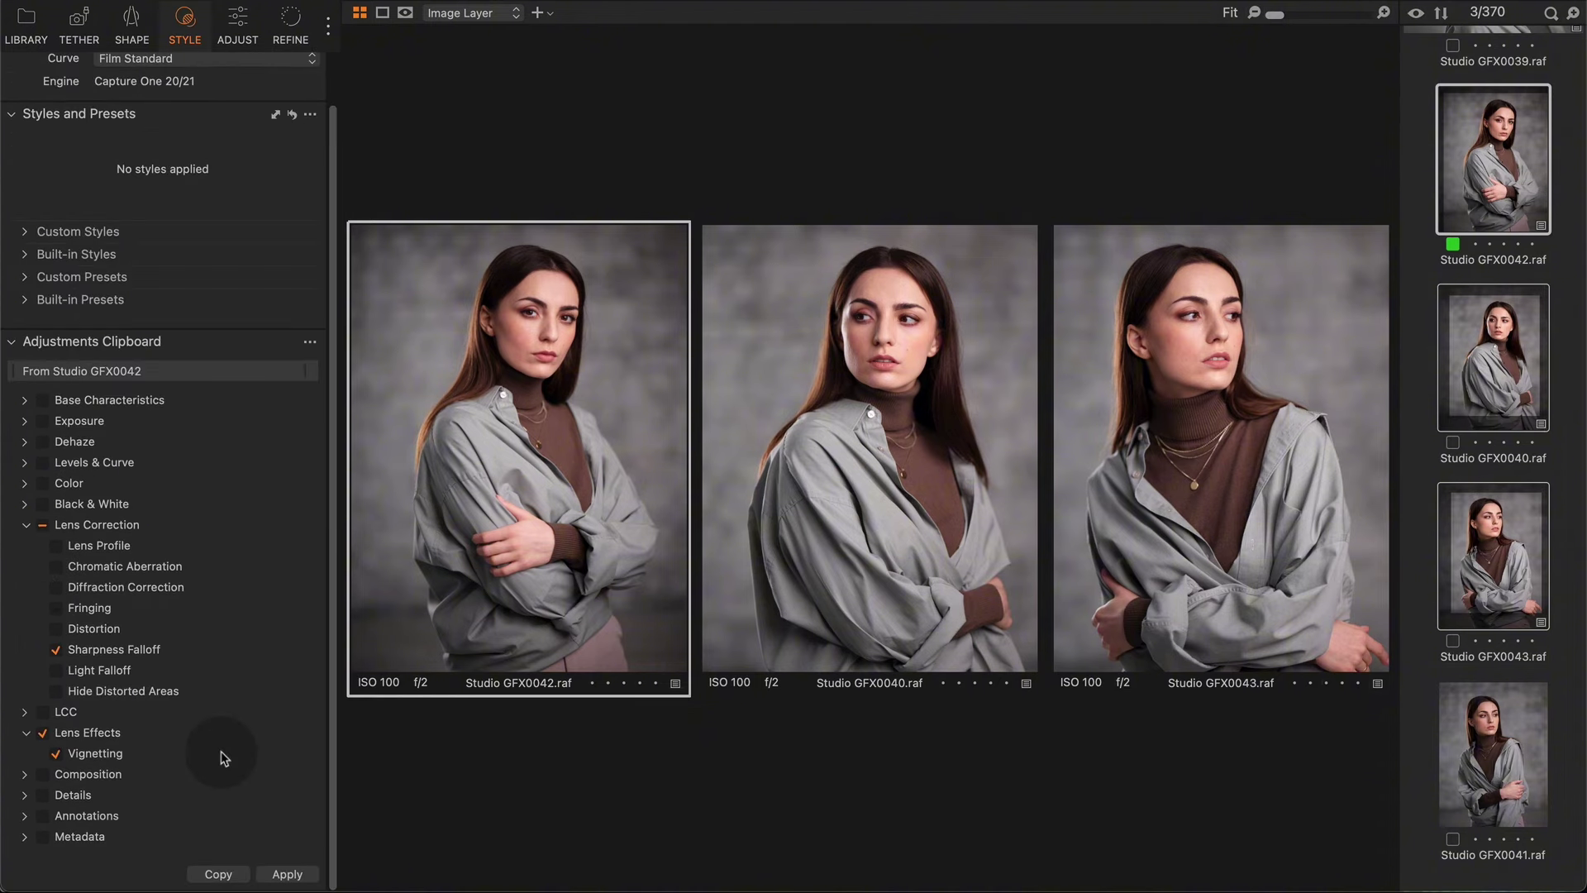
{"action": "left_click", "coordinate": [287, 874]}
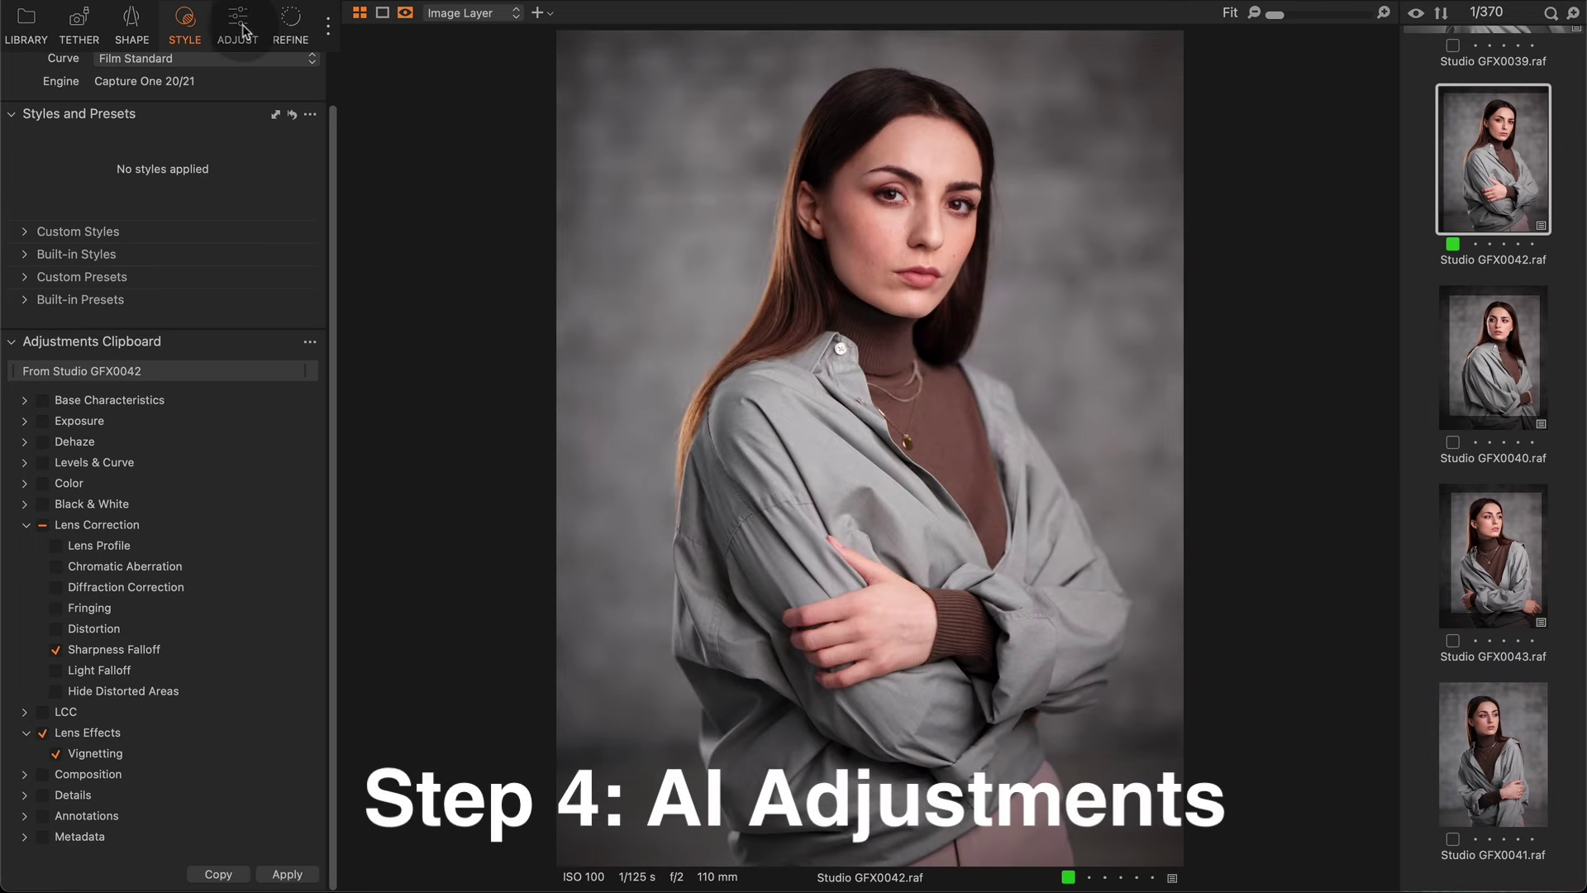
Step: Create an AI background mask layer on Studio GFX0042, hide the mask overlay and set the layer's contrast to 7
{"action": "left_click", "coordinate": [242, 31]}
{"action": "left_click", "coordinate": [164, 207]}
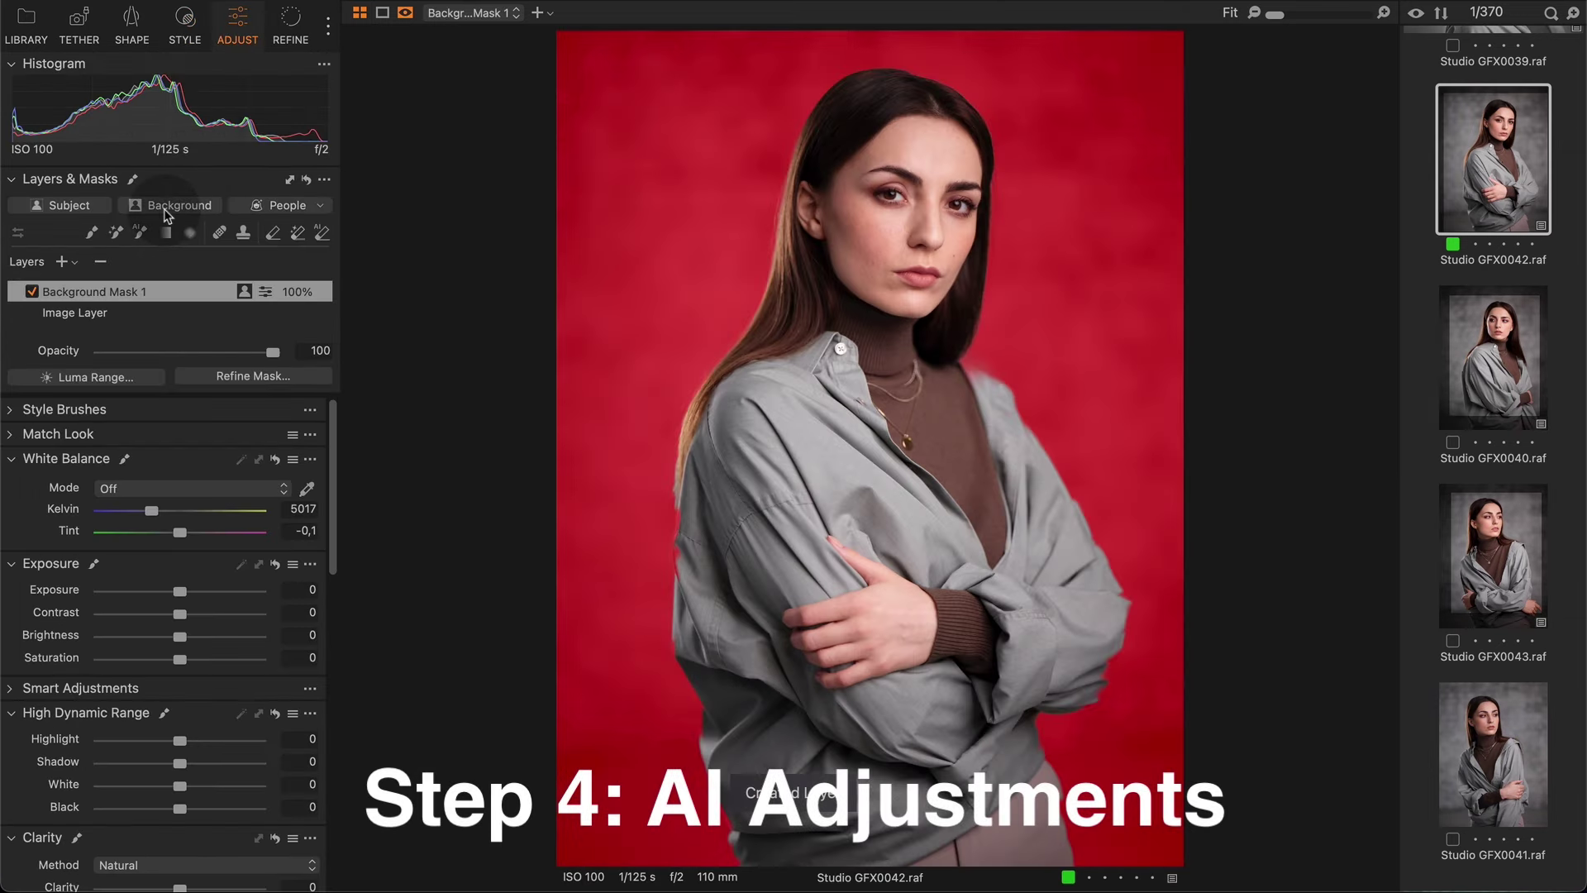
{"action": "key", "text": "m"}
{"action": "left_click_drag", "start_coordinate": [179, 614], "coordinate": [189, 615]}
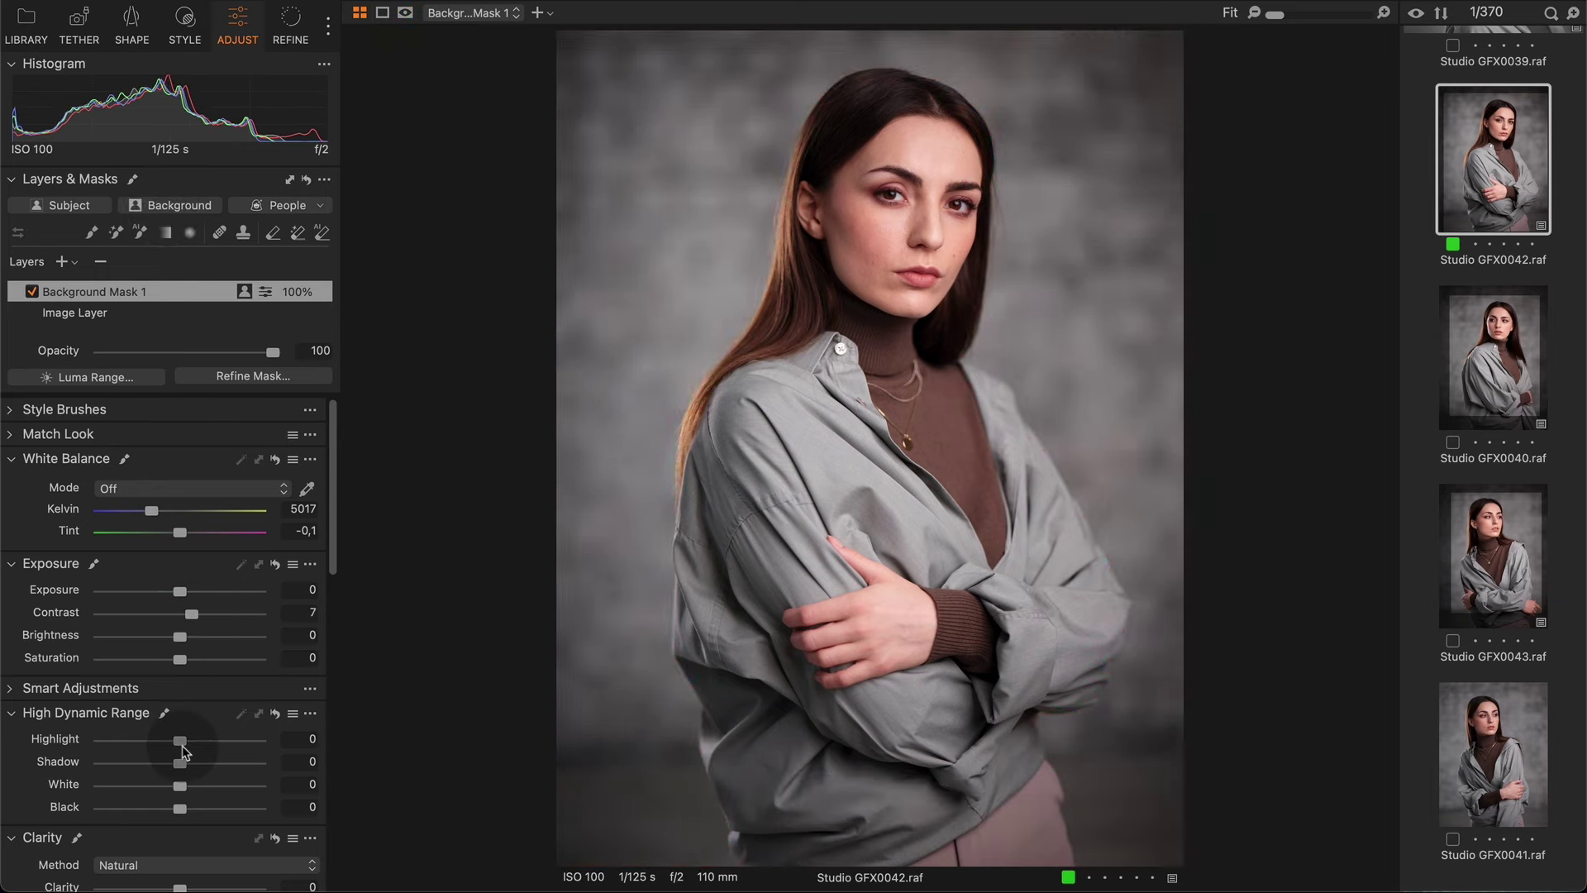
Step: Set the background layer's highlight to 15, shadow to -19, white to 19, black to -18 and clarity to 17
{"action": "left_click_drag", "start_coordinate": [178, 740], "coordinate": [195, 748]}
{"action": "left_click_drag", "start_coordinate": [180, 763], "coordinate": [164, 764]}
{"action": "mouse_move", "coordinate": [179, 786]}
{"action": "left_mouse_down"}
{"action": "mouse_move", "coordinate": [195, 788]}
{"action": "mouse_move", "coordinate": [166, 808]}
{"action": "left_mouse_up"}
{"action": "scroll", "coordinate": [171, 806], "scroll_direction": "down", "scroll_amount": 3}
{"action": "scroll", "coordinate": [174, 808], "scroll_direction": "down", "scroll_amount": 2}
{"action": "left_click_drag", "start_coordinate": [179, 683], "coordinate": [193, 683]}
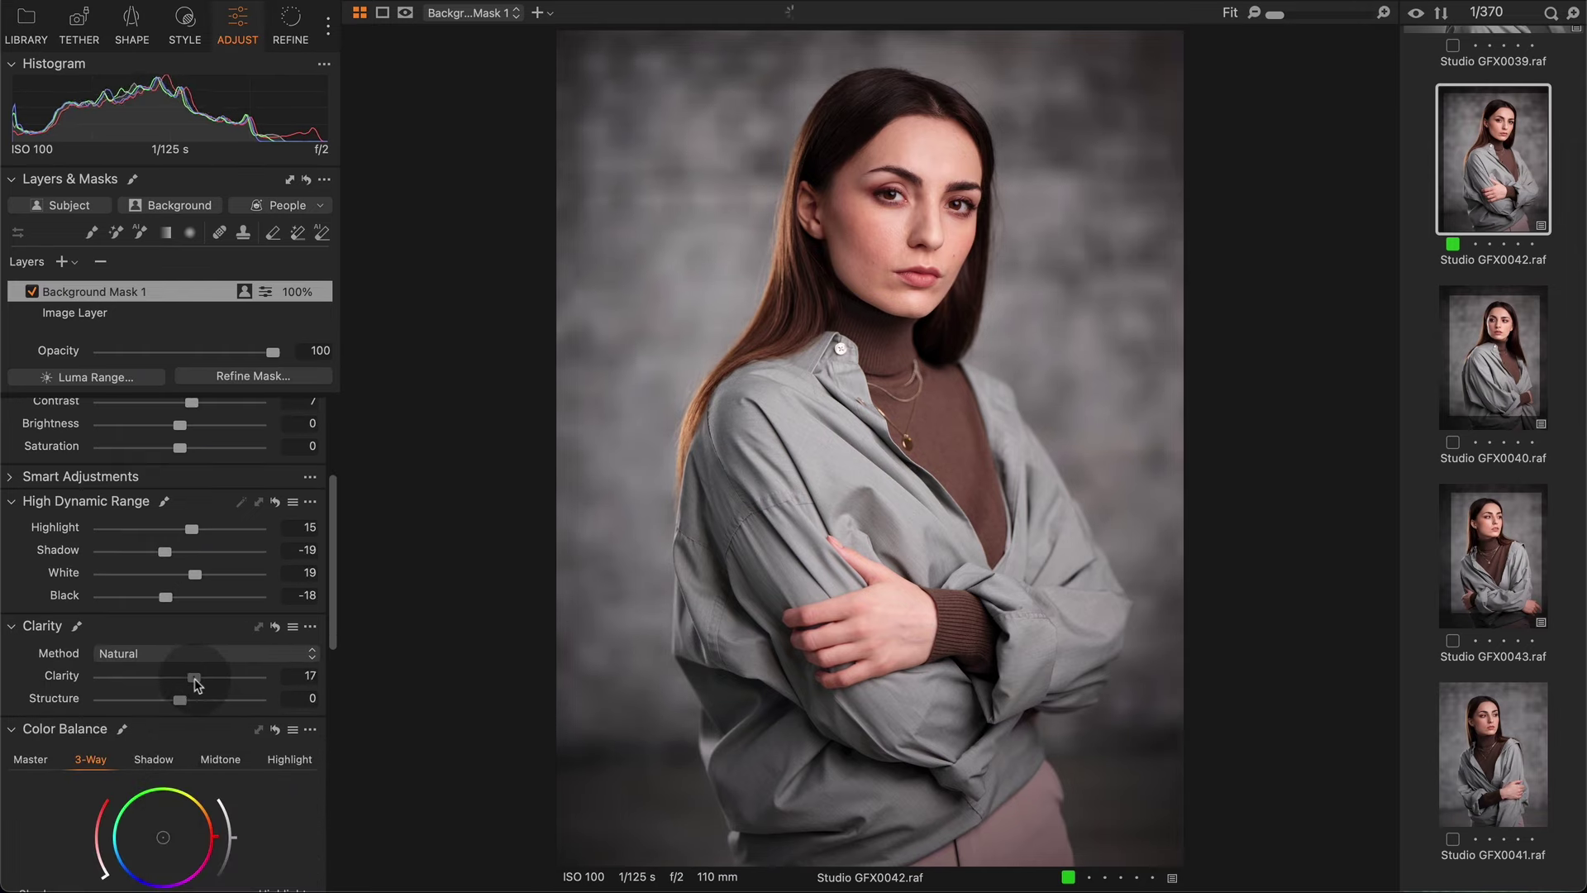
Step: Tint the background layer's shadows towards blue and its midtones towards cyan-blue with the 3-way Color Balance
{"action": "scroll", "coordinate": [79, 682], "scroll_direction": "down", "scroll_amount": 5}
{"action": "left_click_drag", "start_coordinate": [80, 684], "coordinate": [69, 694]}
{"action": "left_click_drag", "start_coordinate": [163, 557], "coordinate": [145, 561]}
{"action": "left_click_drag", "start_coordinate": [69, 694], "coordinate": [72, 693]}
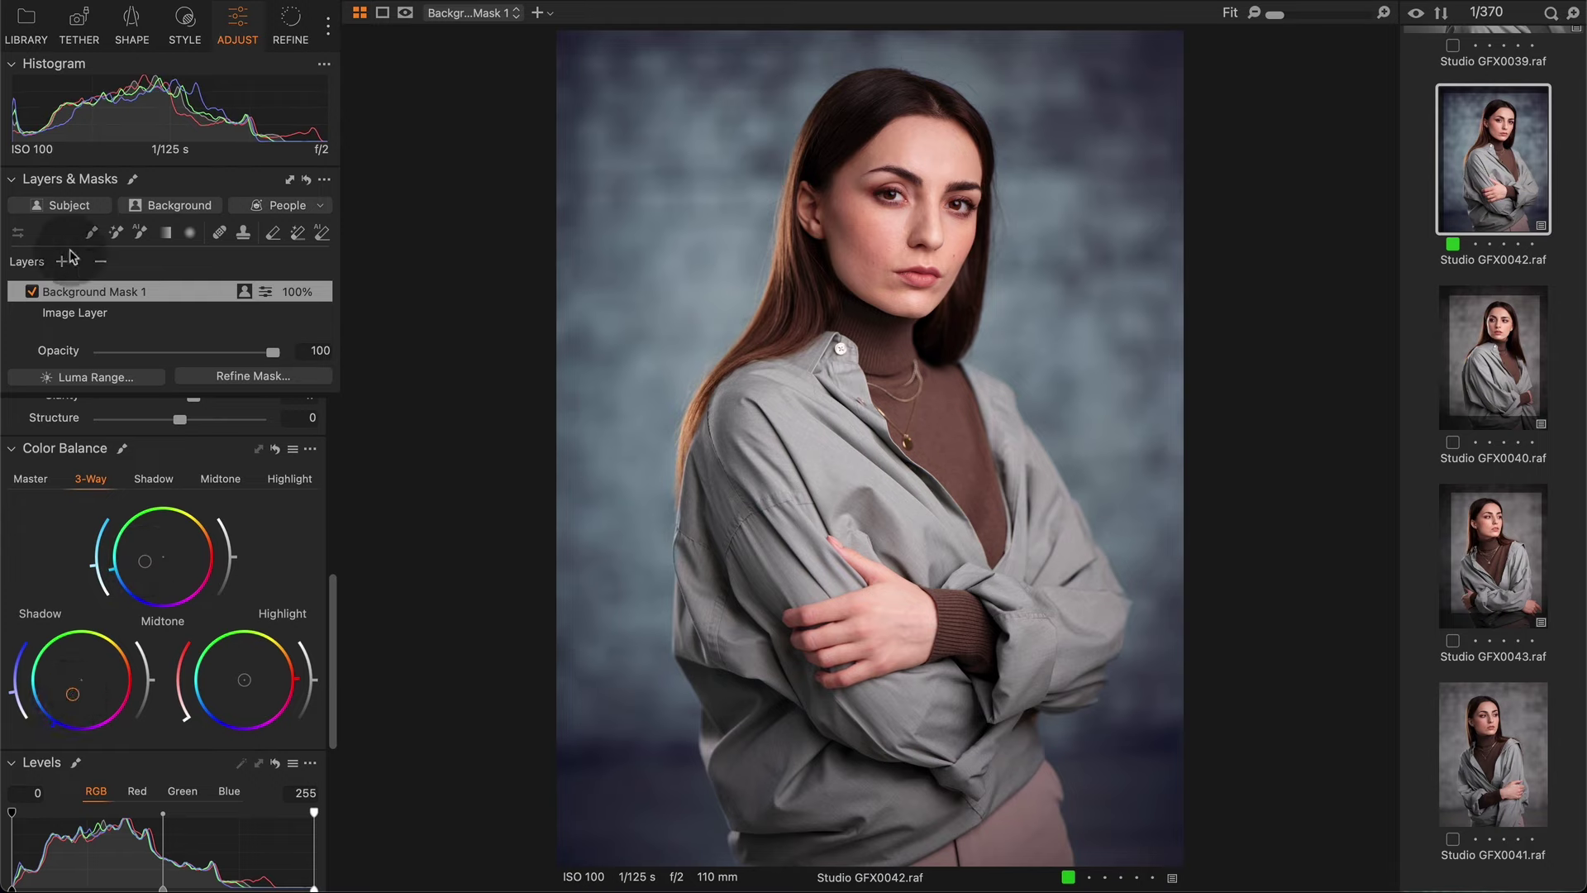
Step: Create an AI subject mask layer and set contrast to 5, highlight to -25, shadow to 9, white to -69 and black to 17
{"action": "left_click", "coordinate": [51, 207]}
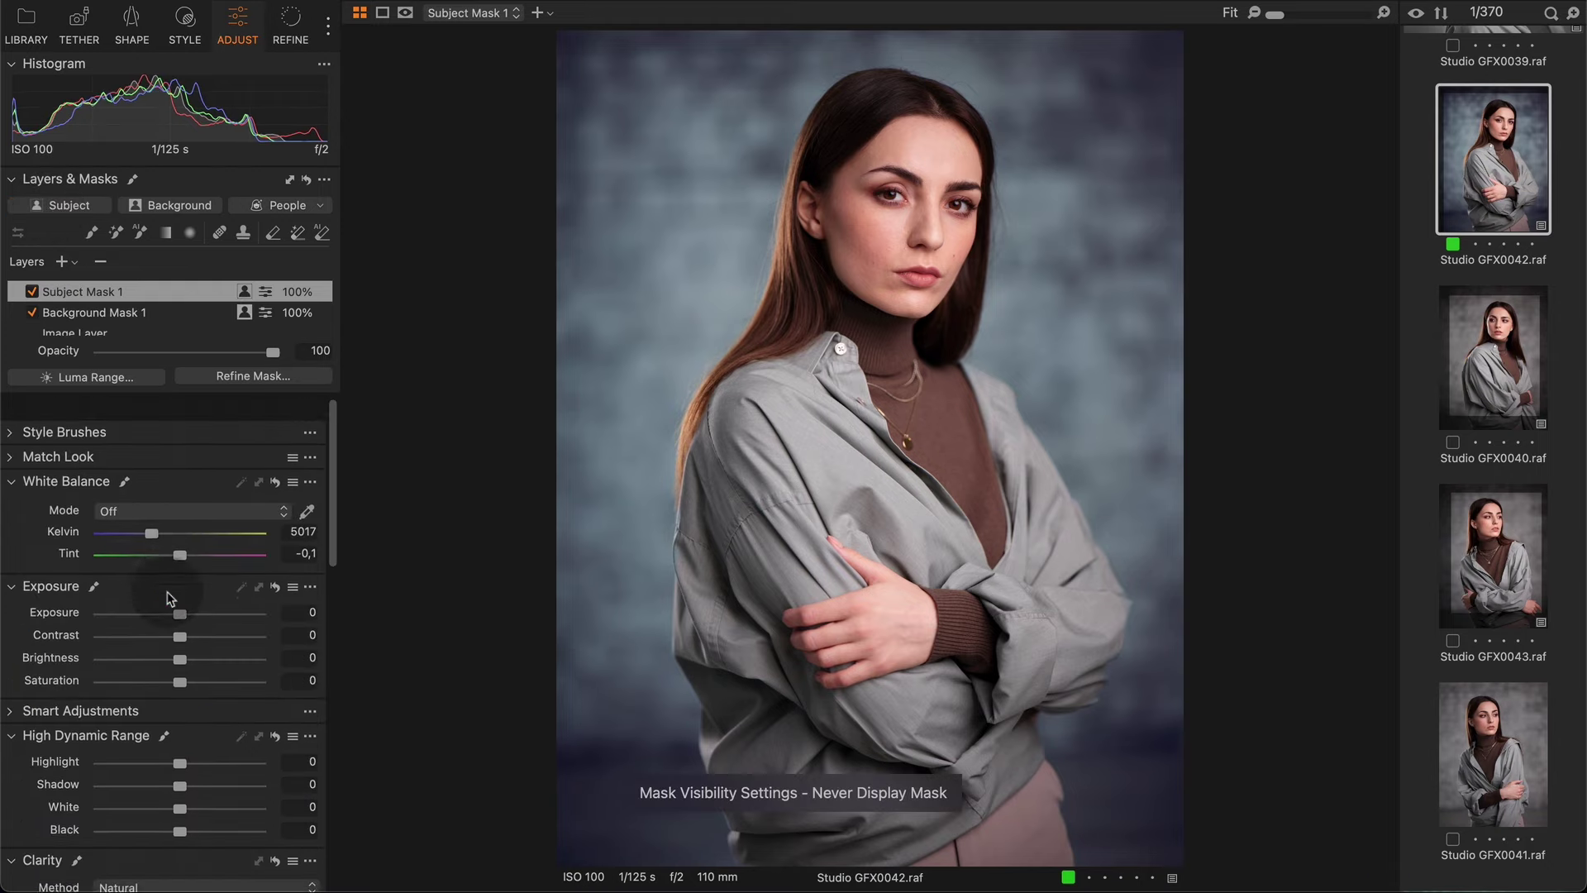
{"action": "left_click_drag", "start_coordinate": [181, 616], "coordinate": [159, 635]}
{"action": "scroll", "coordinate": [184, 640], "scroll_direction": "down", "scroll_amount": 3}
{"action": "mouse_move", "coordinate": [179, 677]}
{"action": "left_mouse_down"}
{"action": "mouse_move", "coordinate": [125, 679]}
{"action": "mouse_move", "coordinate": [194, 700]}
{"action": "mouse_move", "coordinate": [185, 655]}
{"action": "left_mouse_up"}
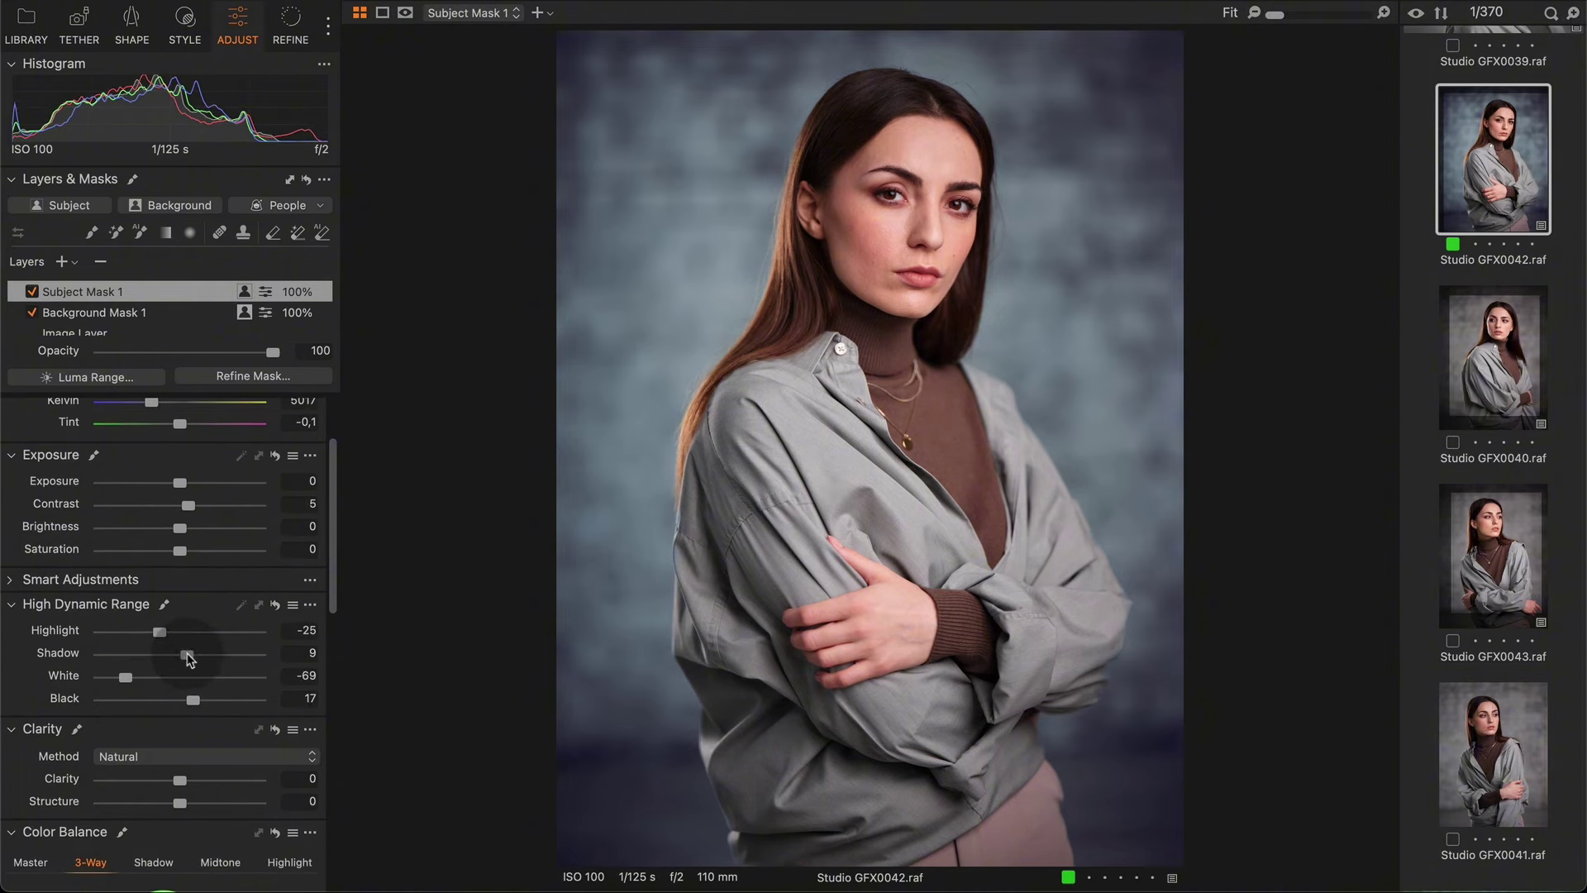
Step: Apply the AI Portrait style "51. Amplify Facial Shadows - Medium" to Studio GFX0042
{"action": "left_click", "coordinate": [193, 27]}
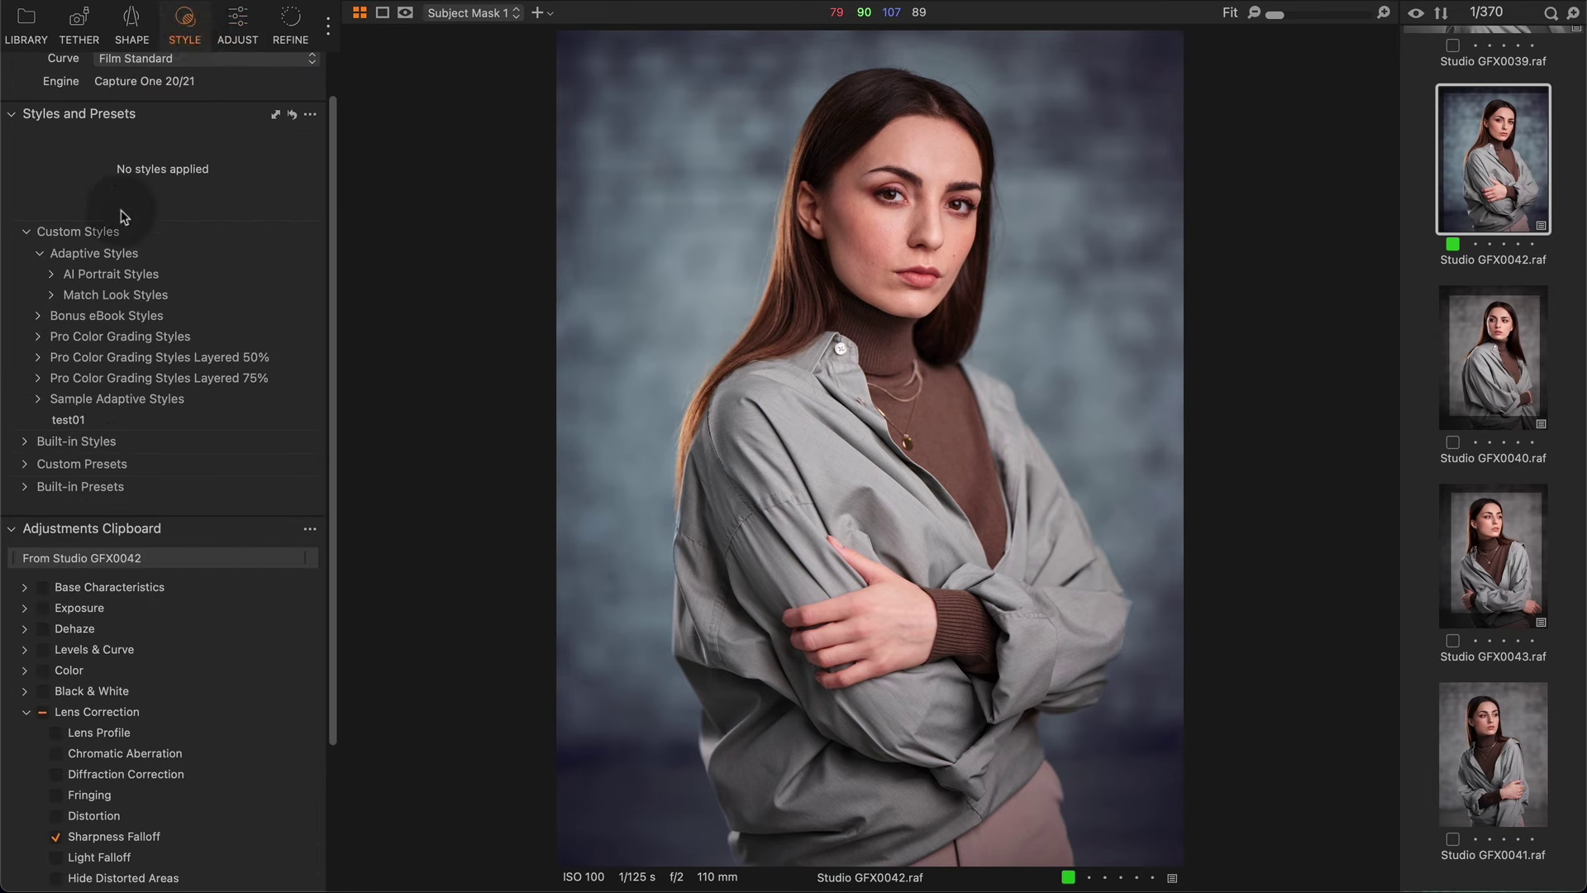
{"action": "left_click", "coordinate": [54, 276]}
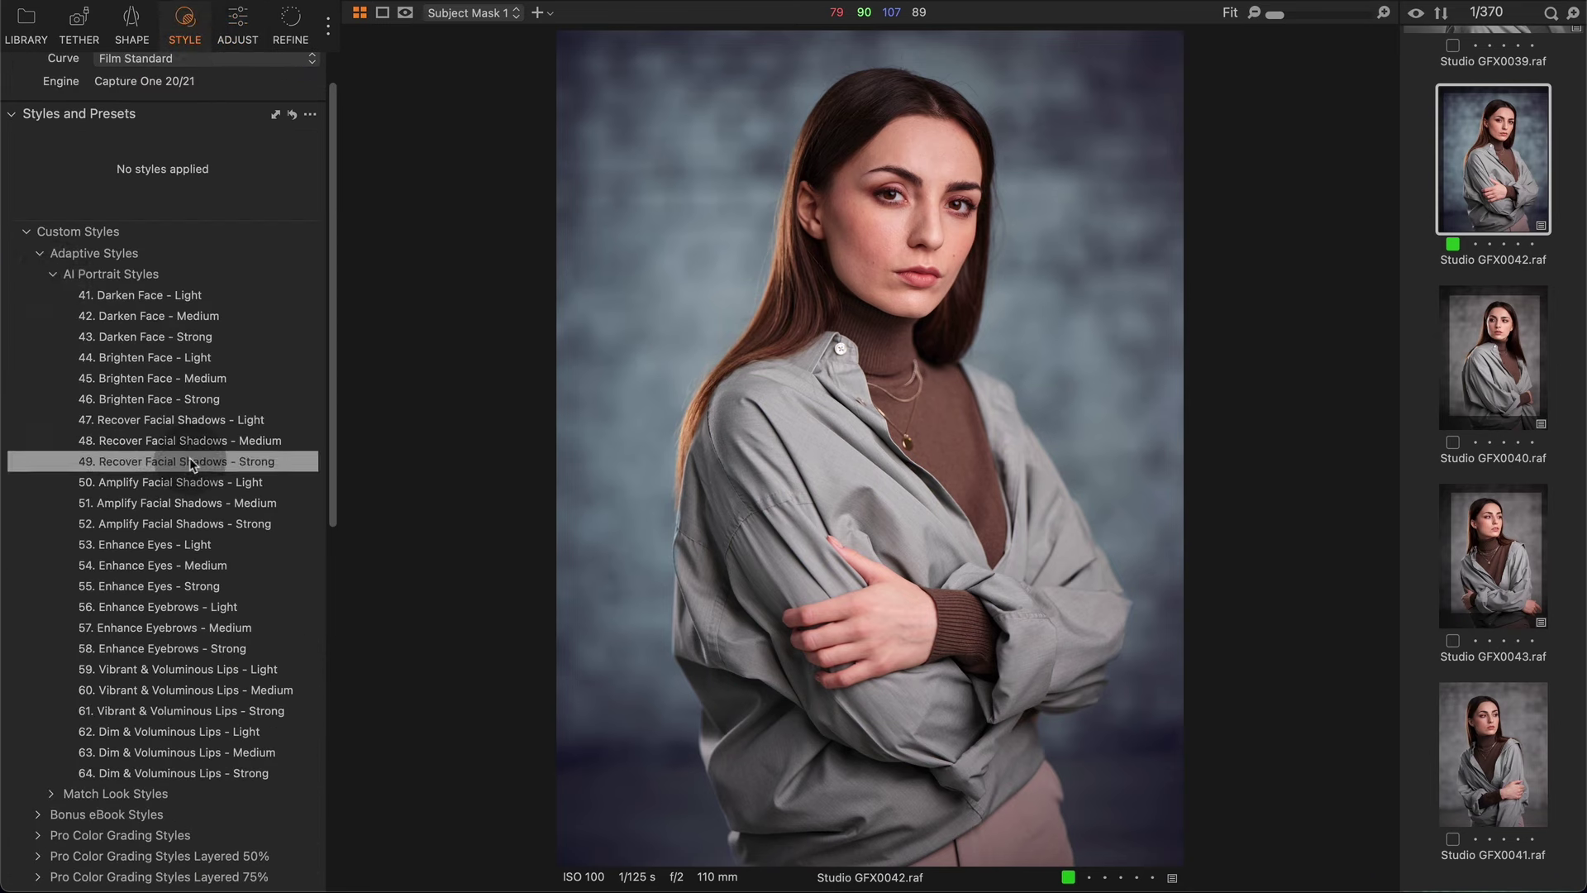
{"action": "left_click", "coordinate": [179, 504]}
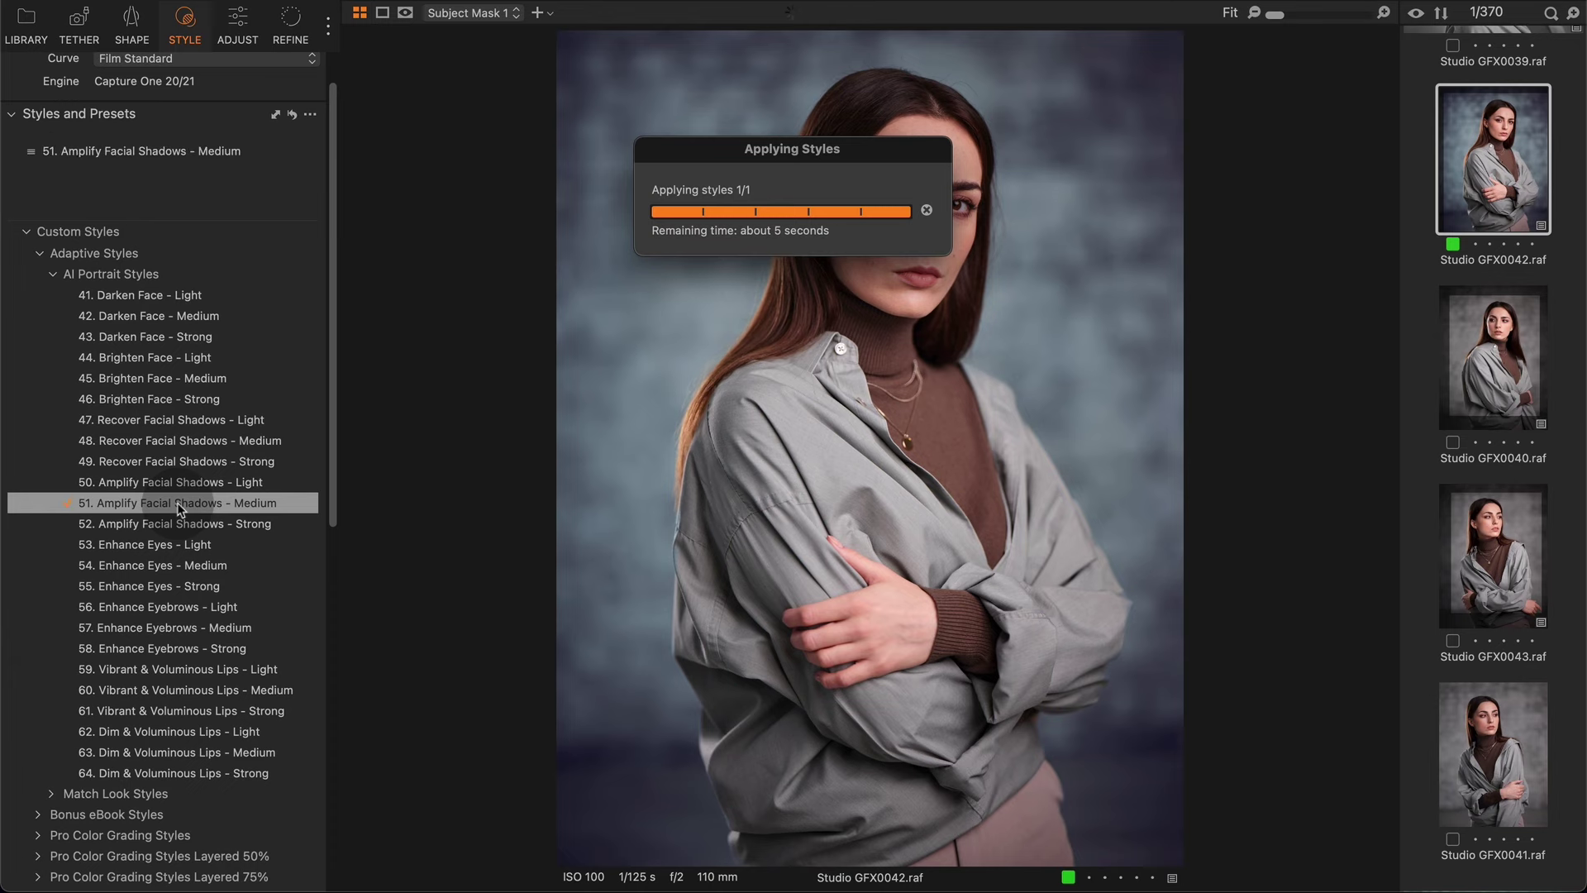
Step: Toggle the Amplify Facial Shadows layer's visibility to compare the face with and without the effect
{"action": "left_click", "coordinate": [239, 18]}
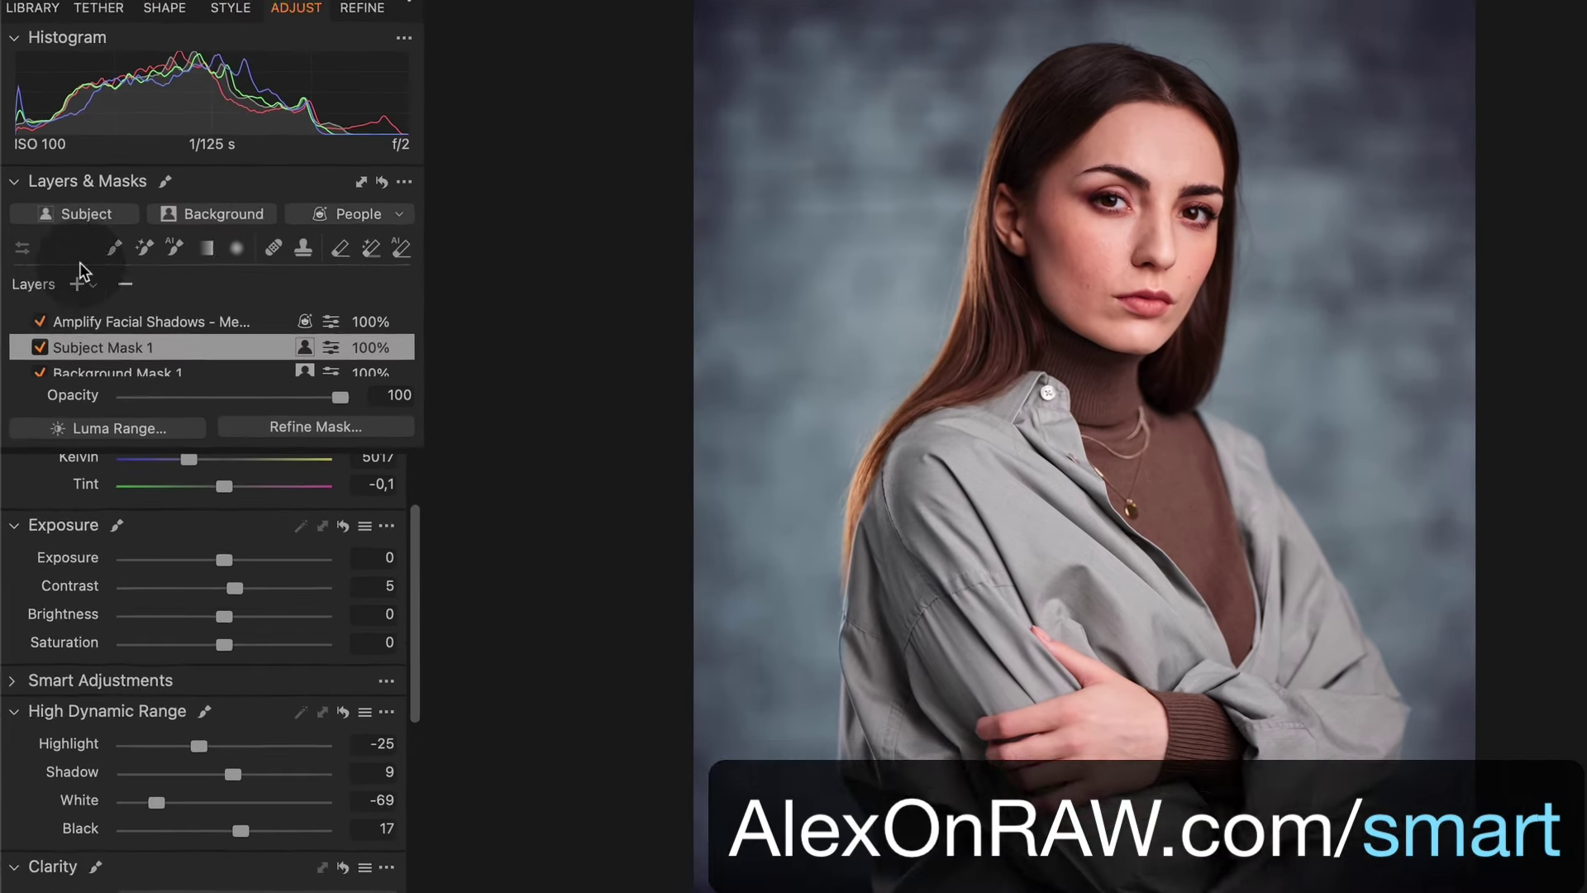
{"action": "left_click", "coordinate": [38, 283]}
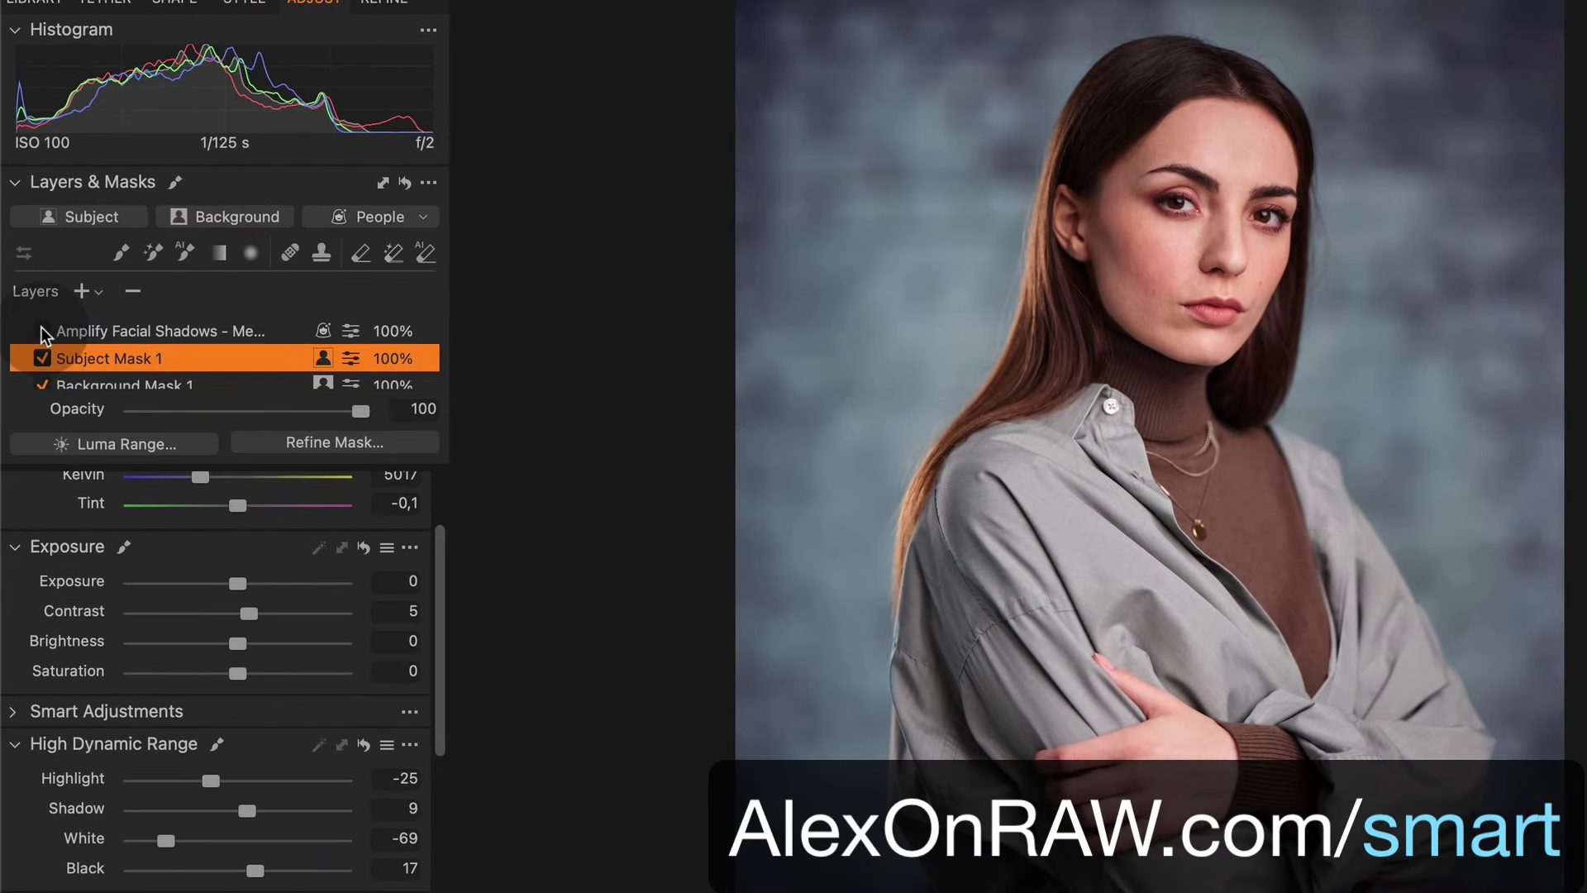
{"action": "left_click", "coordinate": [42, 332]}
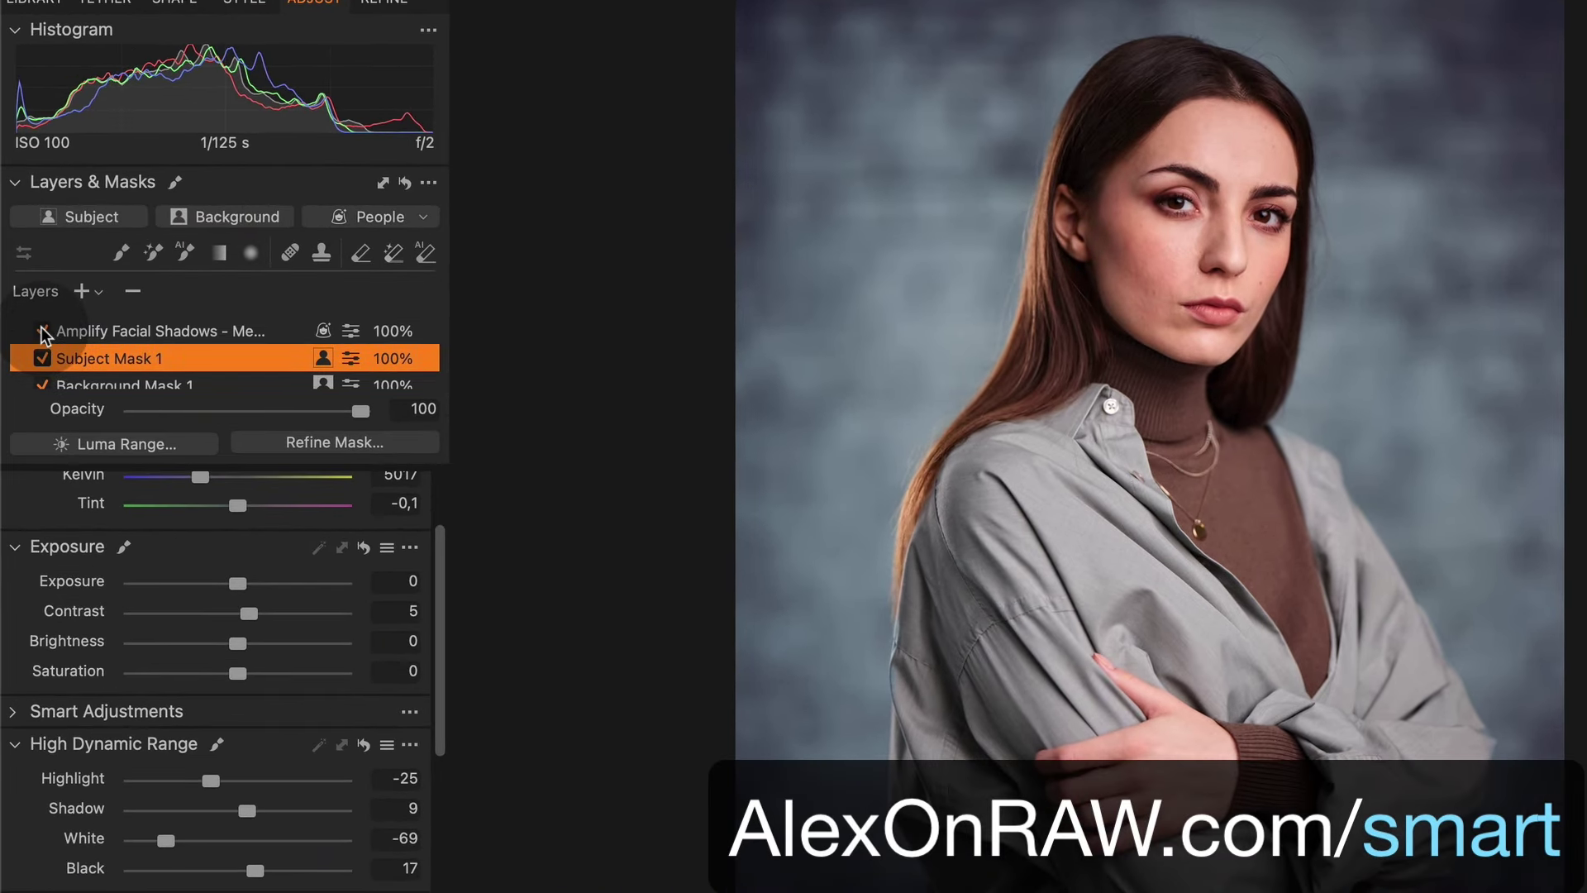
Step: Switch the Amplify Facial Shadows layer off and on again to check its effect on the portrait
{"action": "left_click", "coordinate": [42, 332]}
{"action": "left_click", "coordinate": [42, 331]}
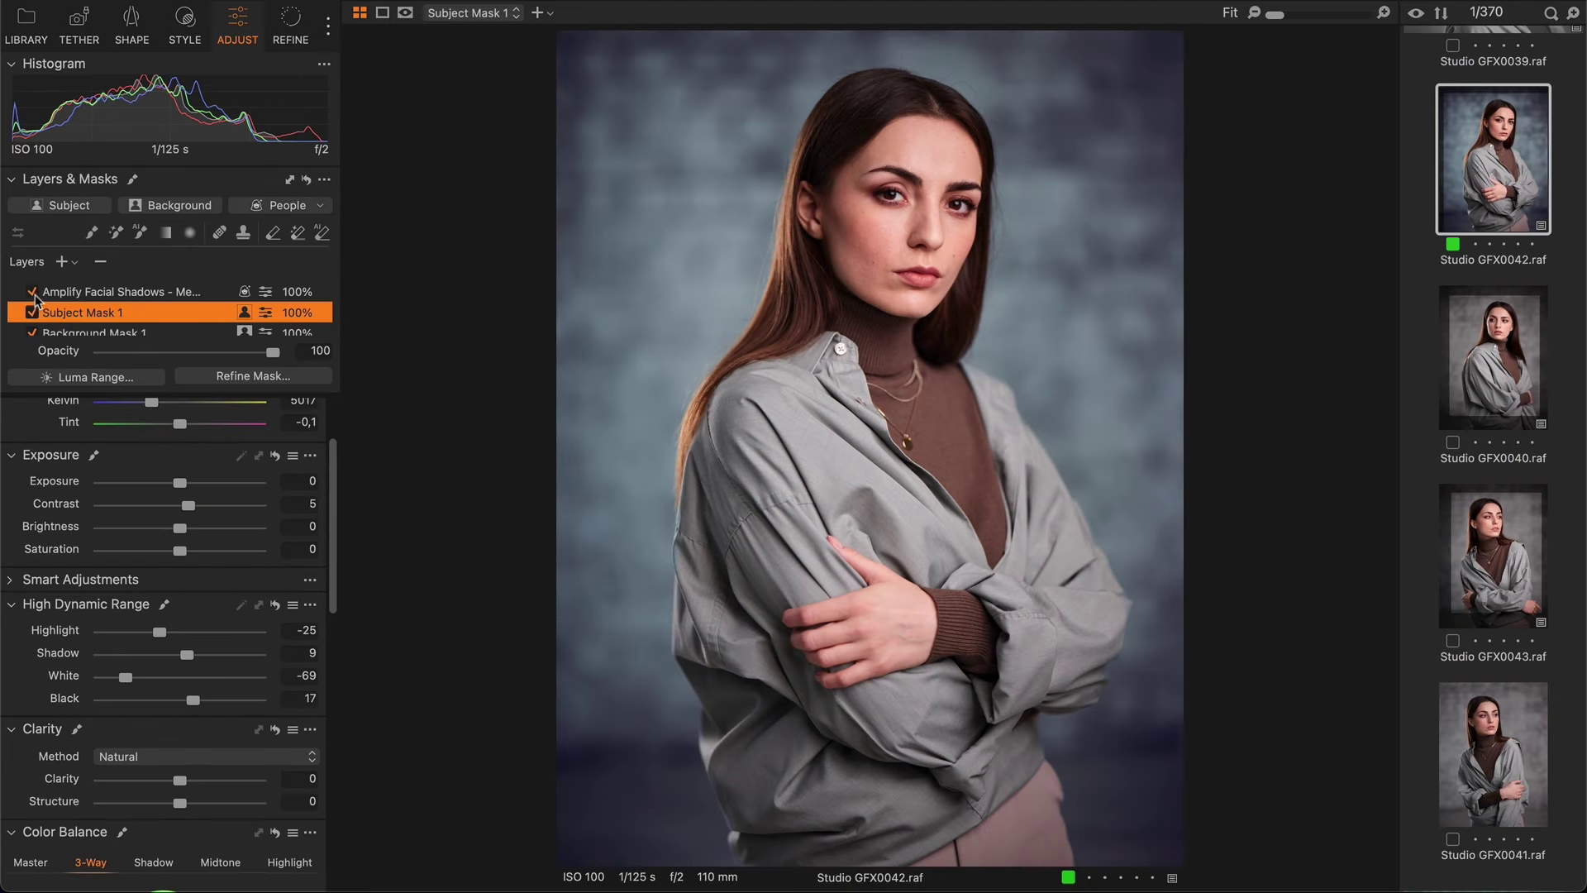
Step: Create an AI people mask of the body and face skin and sample the forehead as the Color Editor's skin tone
{"action": "left_click", "coordinate": [422, 217]}
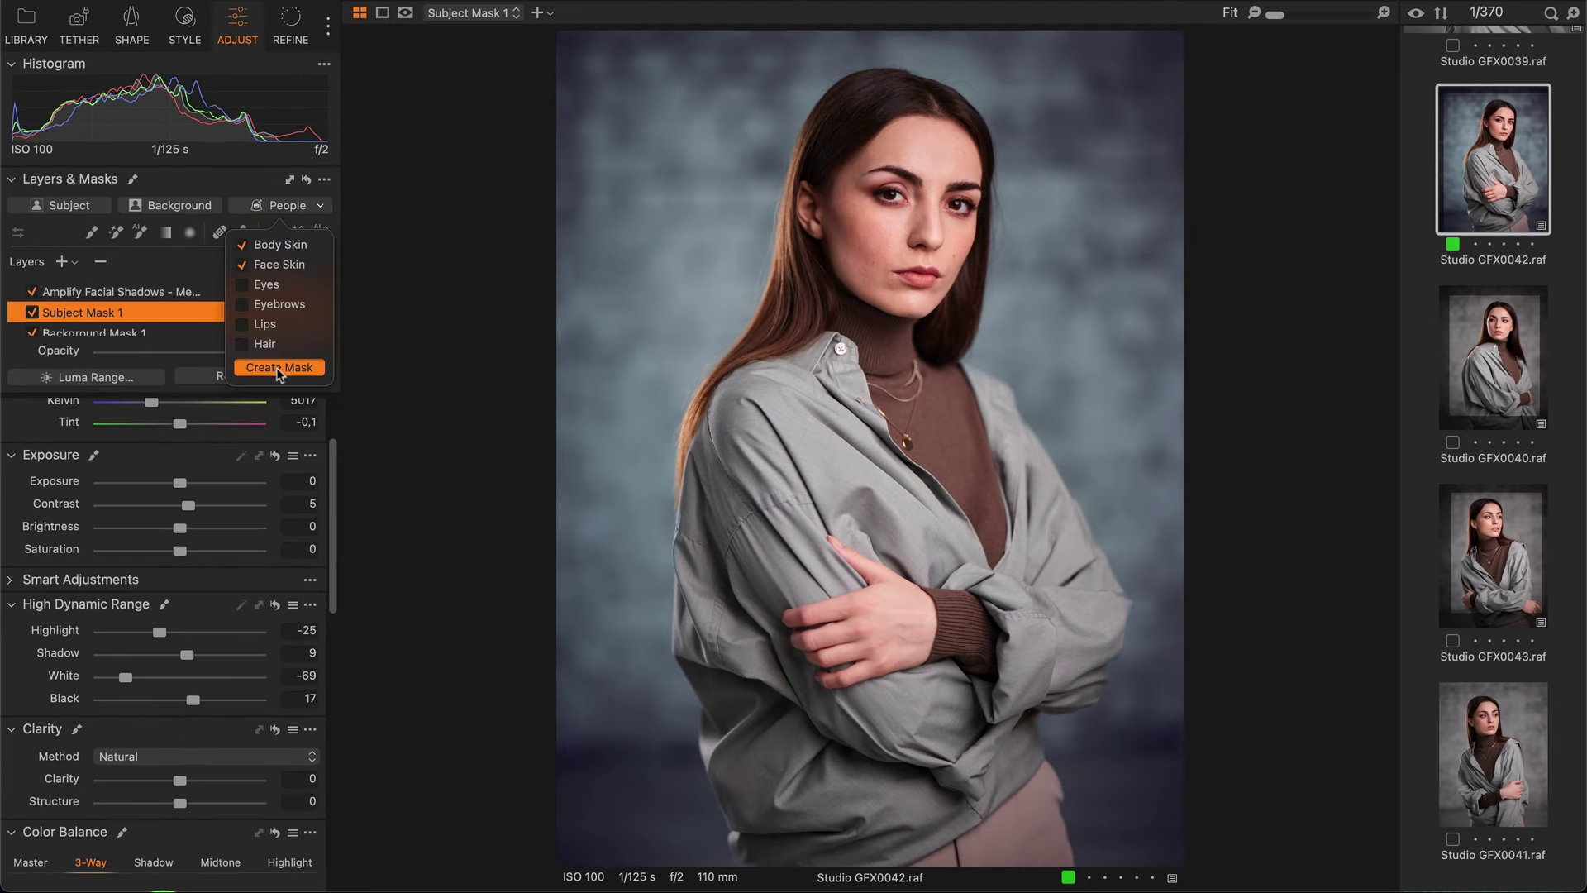
{"action": "left_click", "coordinate": [277, 367]}
{"action": "scroll", "coordinate": [270, 446], "scroll_direction": "down", "scroll_amount": 10}
{"action": "left_click", "coordinate": [248, 590]}
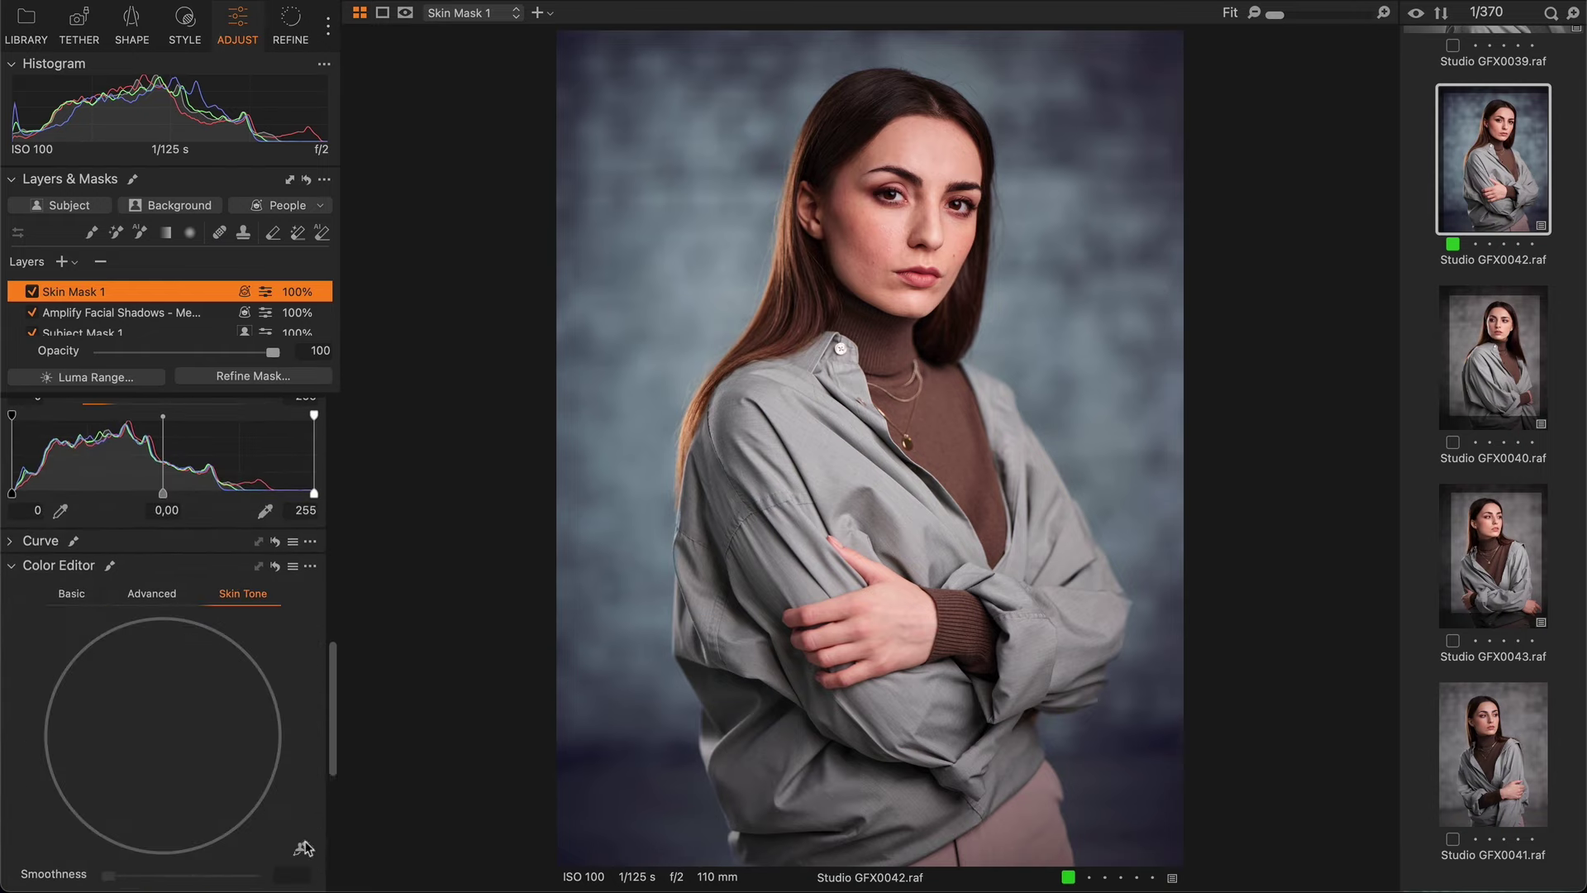
{"action": "left_click", "coordinate": [309, 848]}
{"action": "left_click", "coordinate": [932, 163]}
Step: Shift the sampled skin tone further outward on the color wheel and set its saturation uniformity to 18,5
{"action": "scroll", "coordinate": [287, 722], "scroll_direction": "down", "scroll_amount": 5}
{"action": "scroll", "coordinate": [286, 716], "scroll_direction": "down", "scroll_amount": 1}
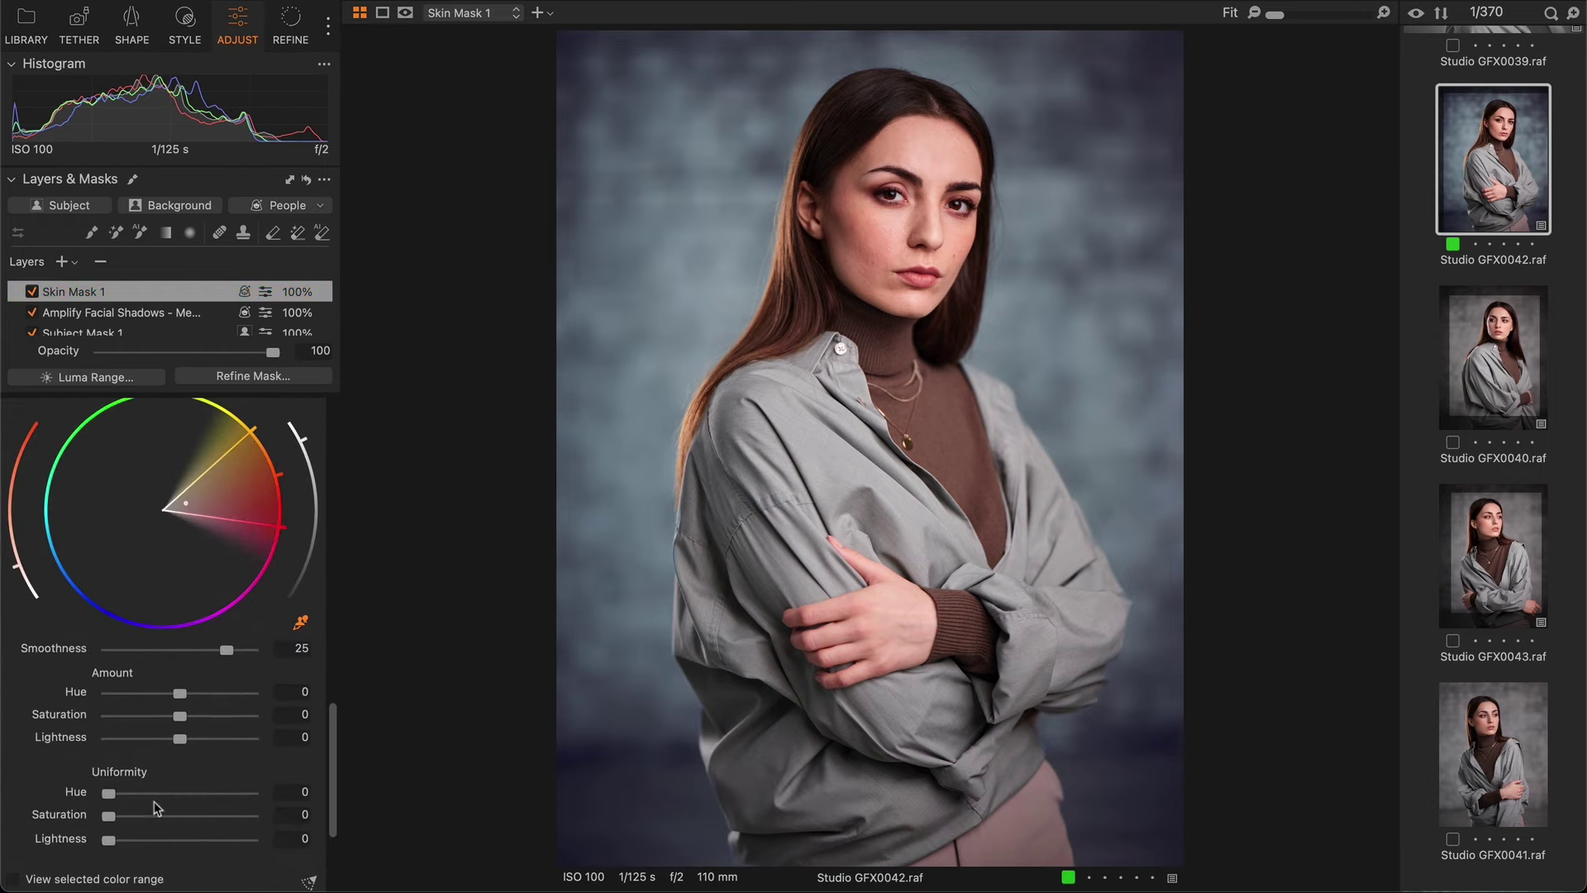
{"action": "left_click_drag", "start_coordinate": [135, 817], "coordinate": [127, 817]}
{"action": "left_click_drag", "start_coordinate": [186, 503], "coordinate": [214, 501]}
{"action": "left_click_drag", "start_coordinate": [127, 816], "coordinate": [135, 816]}
Step: Compare the face up close with and without the Skin Mask layer
{"action": "scroll", "coordinate": [910, 214], "scroll_direction": "up", "scroll_amount": 5}
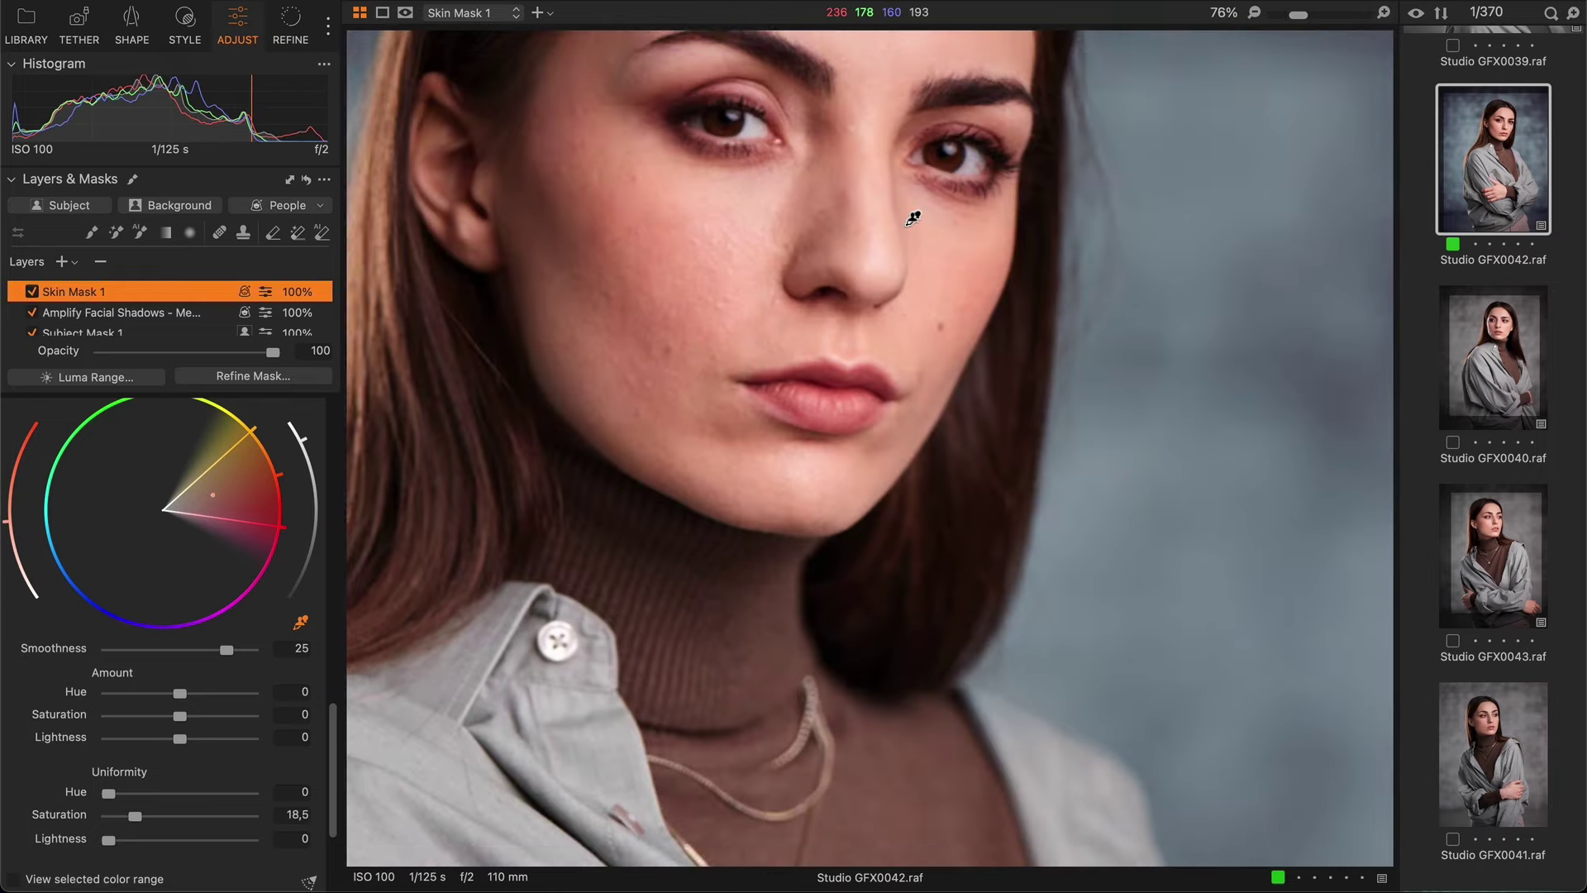
{"action": "scroll", "coordinate": [910, 213], "scroll_direction": "up", "scroll_amount": 2}
{"action": "left_click", "coordinate": [33, 292]}
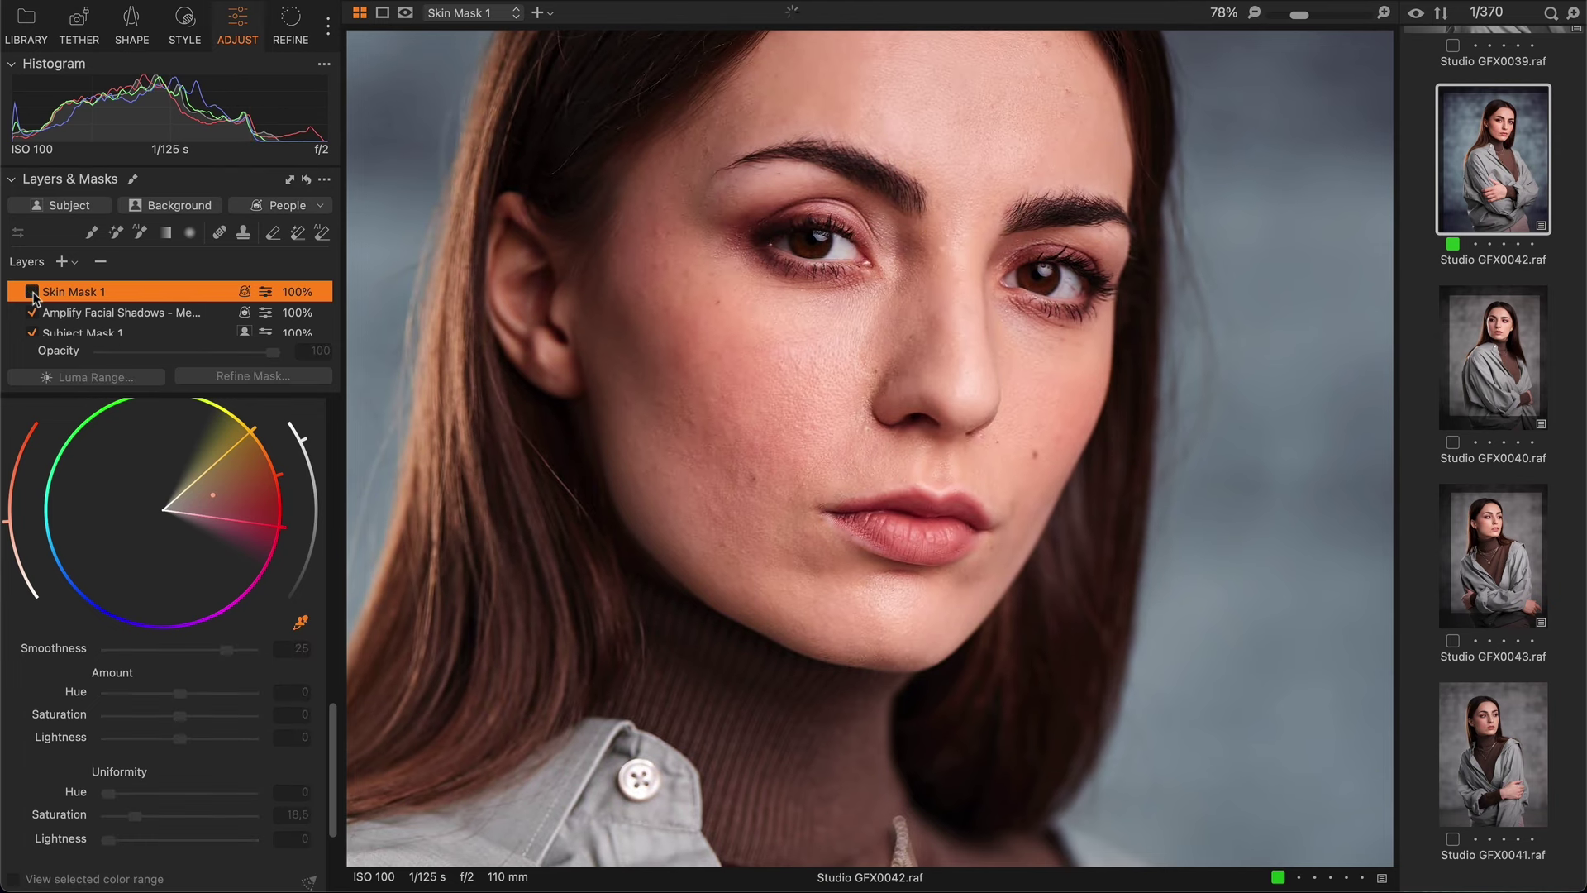
{"action": "left_click", "coordinate": [33, 292]}
{"action": "left_click", "coordinate": [33, 292]}
{"action": "left_click", "coordinate": [33, 291]}
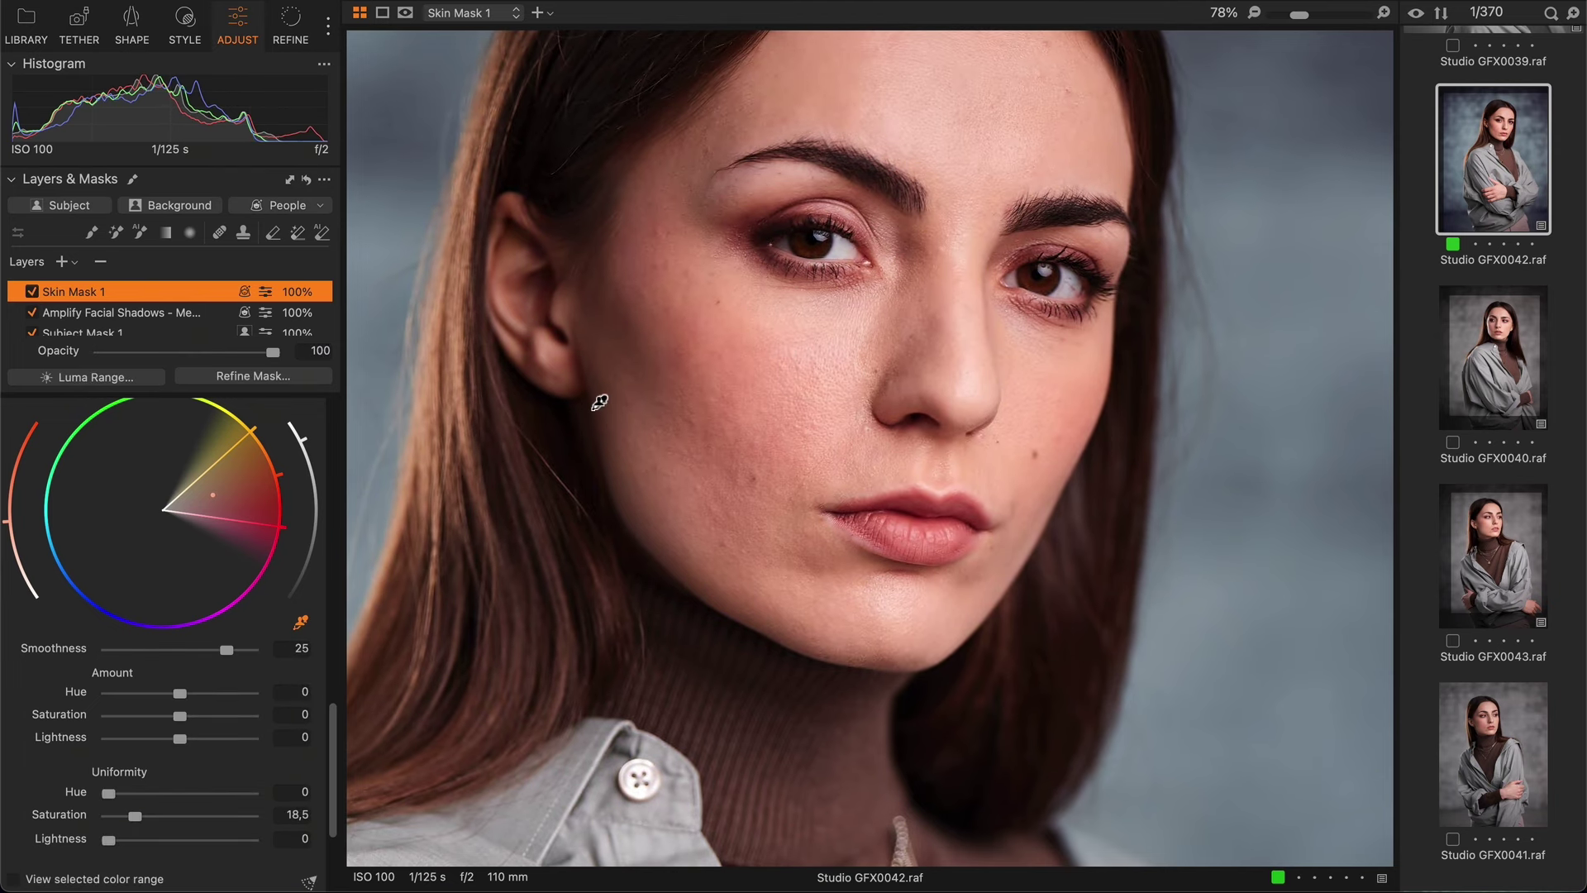
{"action": "scroll", "coordinate": [595, 401], "scroll_direction": "down", "scroll_amount": 5}
Step: Apply the AI Portrait style "55. Enhance Eyes - Strong" to Studio GFX0042
{"action": "left_click", "coordinate": [189, 18]}
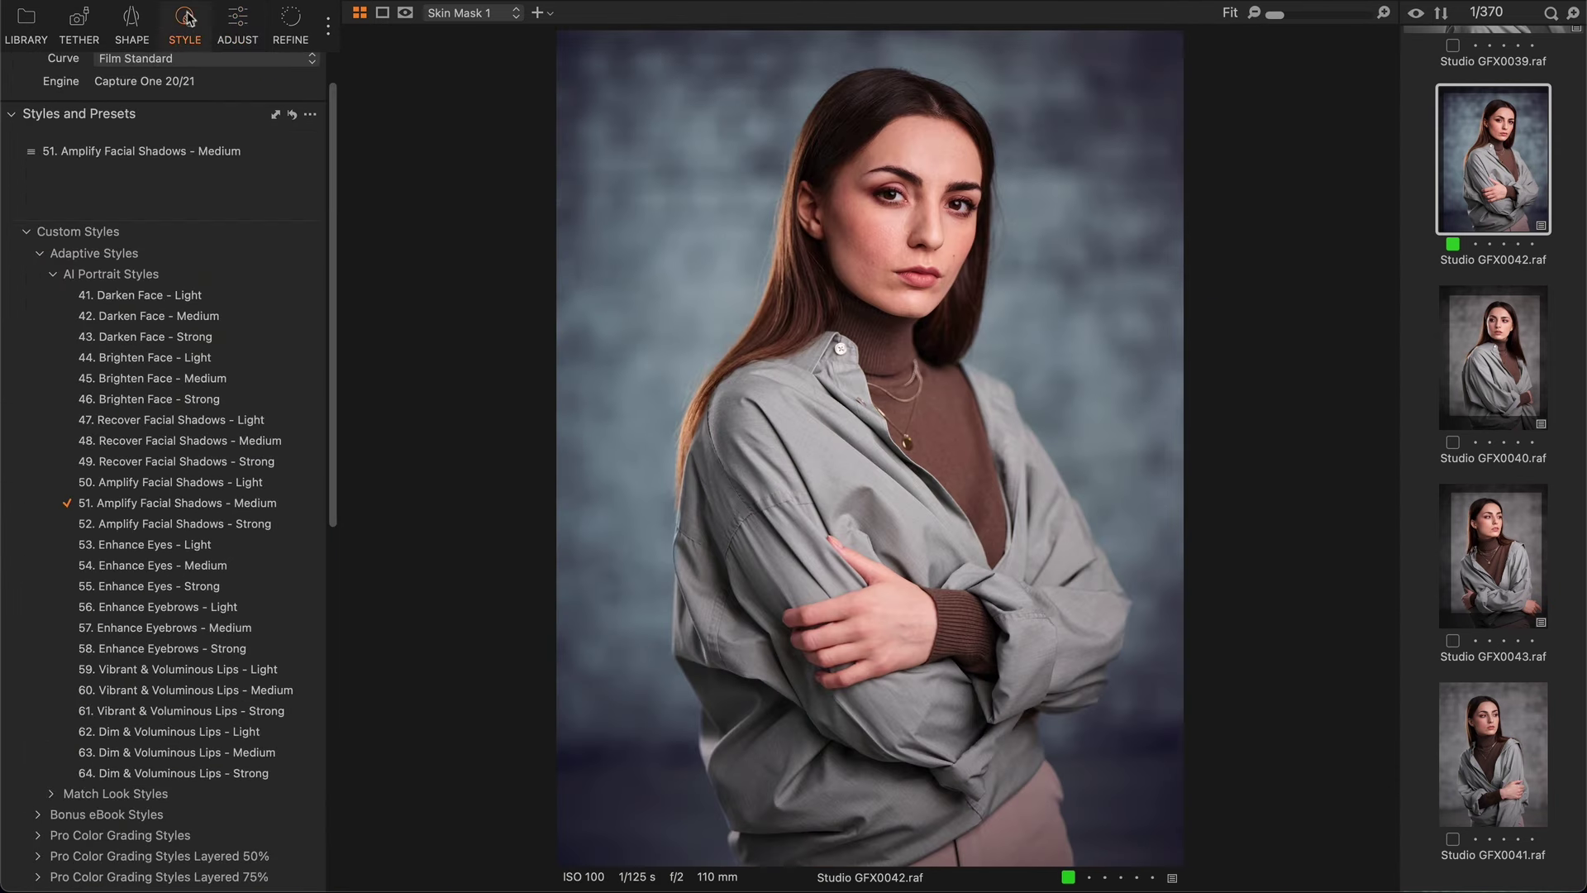
{"action": "left_click", "coordinate": [215, 586]}
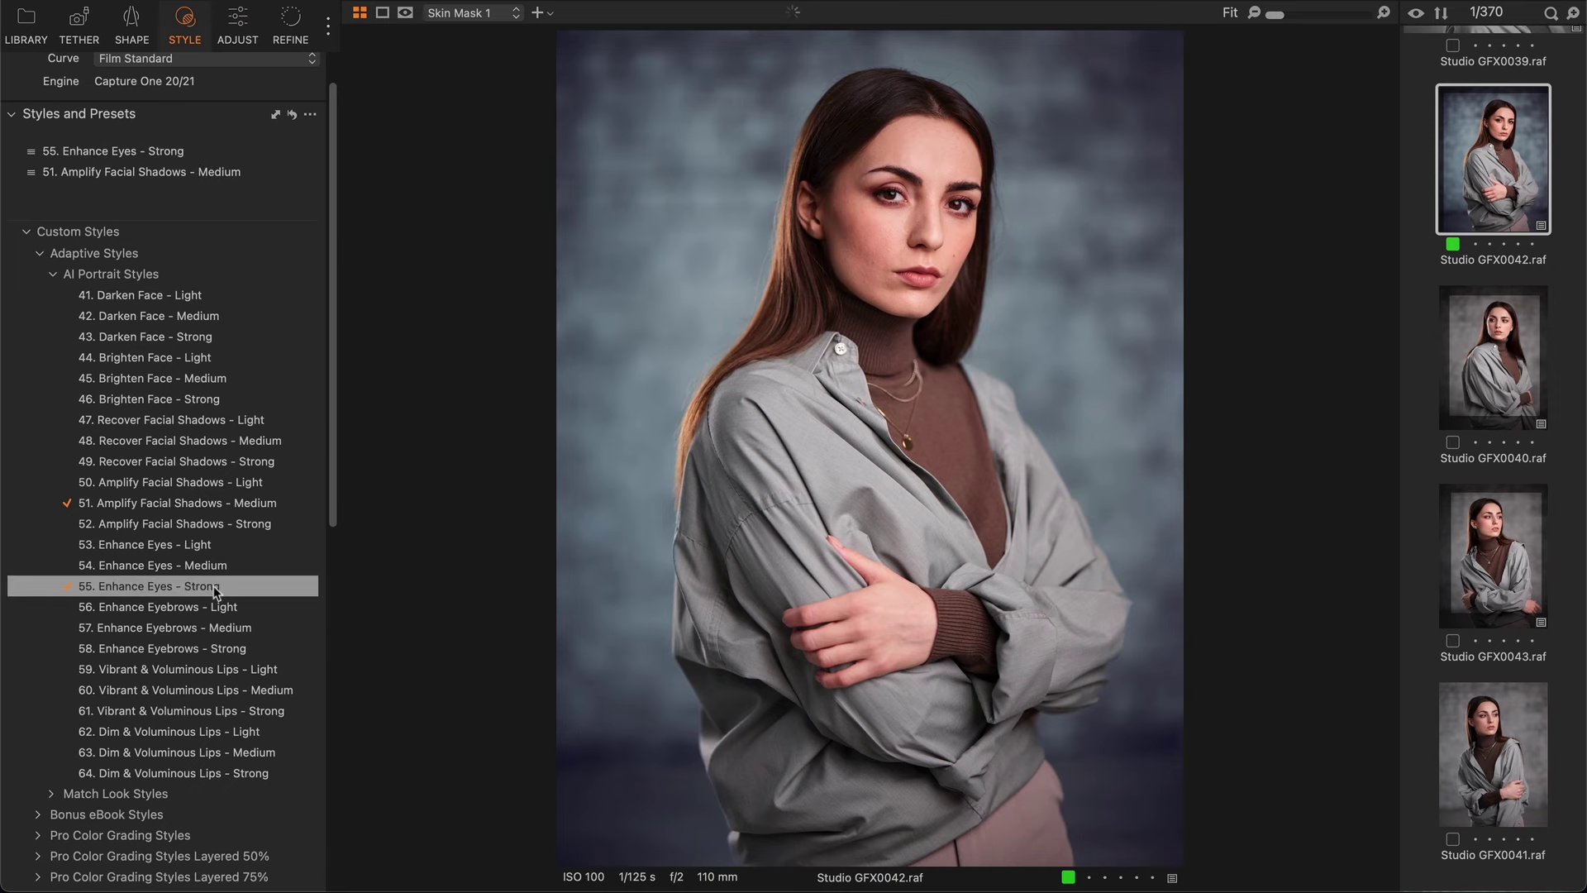
{"action": "left_click", "coordinate": [232, 30]}
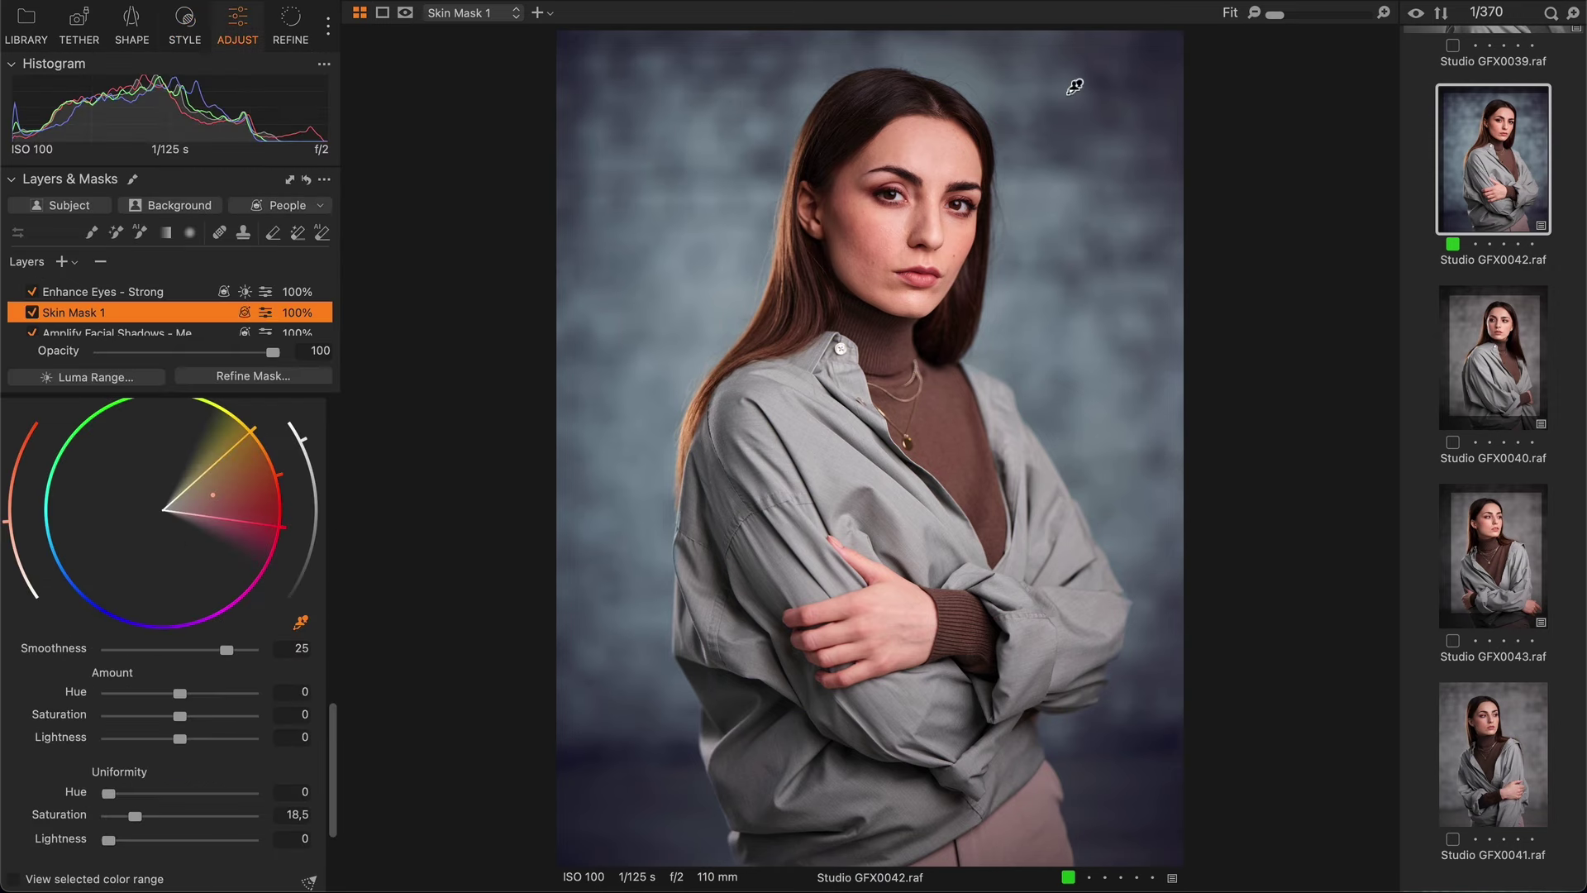
Step: Compare the eyes at 100% zoom with and without the Enhance Eyes - Strong layer
{"action": "left_click_drag", "start_coordinate": [1275, 14], "coordinate": [1304, 14]}
{"action": "left_click_drag", "start_coordinate": [1199, 101], "coordinate": [1185, 843]}
{"action": "left_click_drag", "start_coordinate": [1141, 124], "coordinate": [985, 677]}
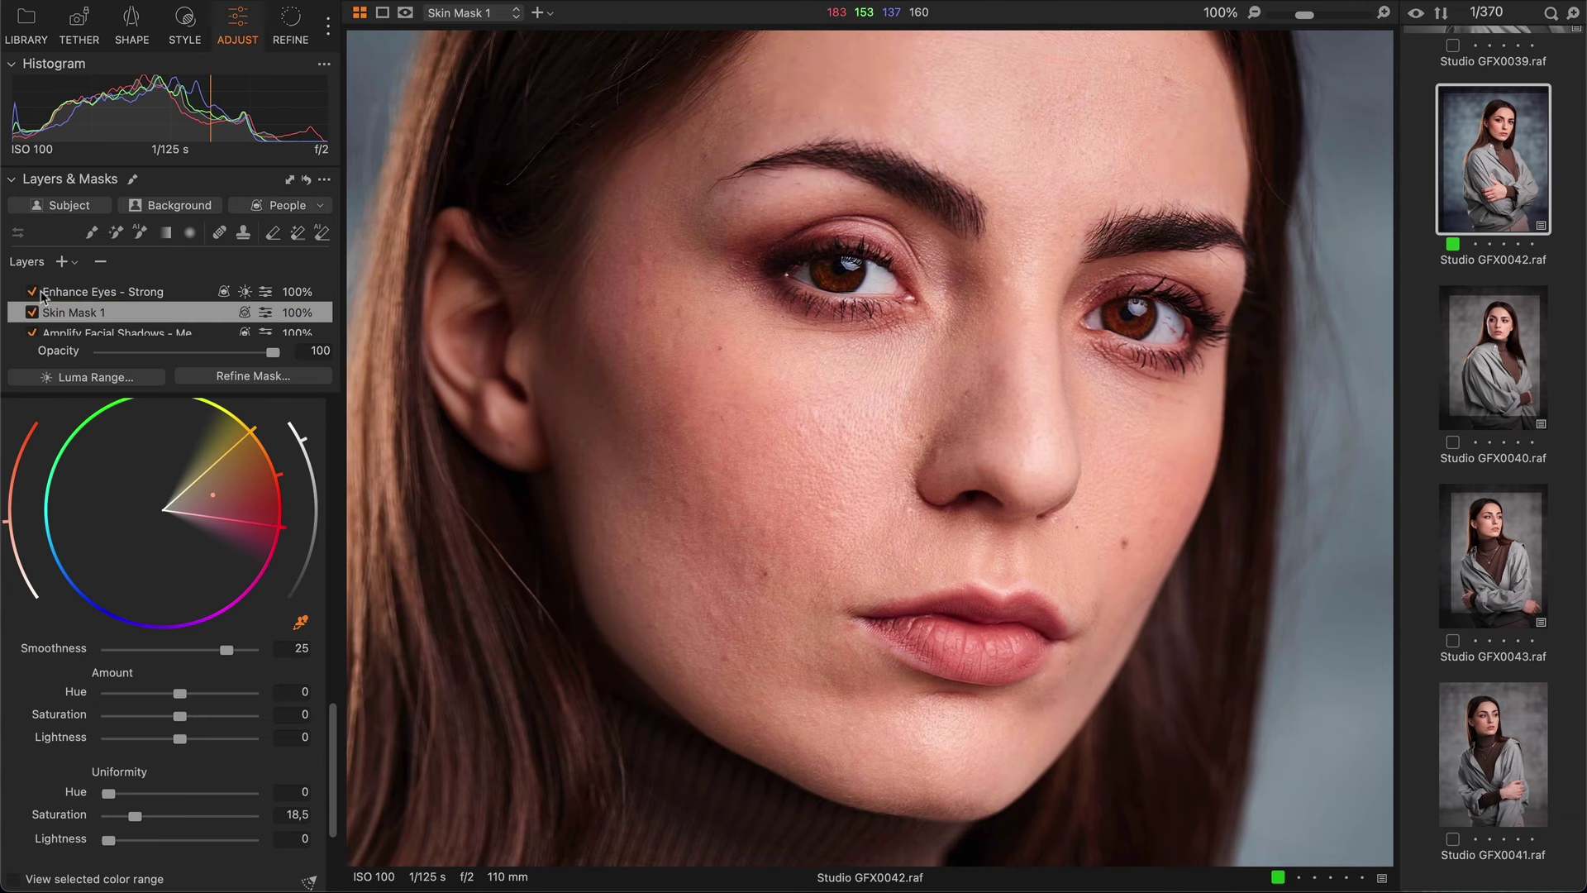
{"action": "left_click", "coordinate": [32, 293]}
{"action": "left_click", "coordinate": [31, 293]}
{"action": "left_click", "coordinate": [32, 291]}
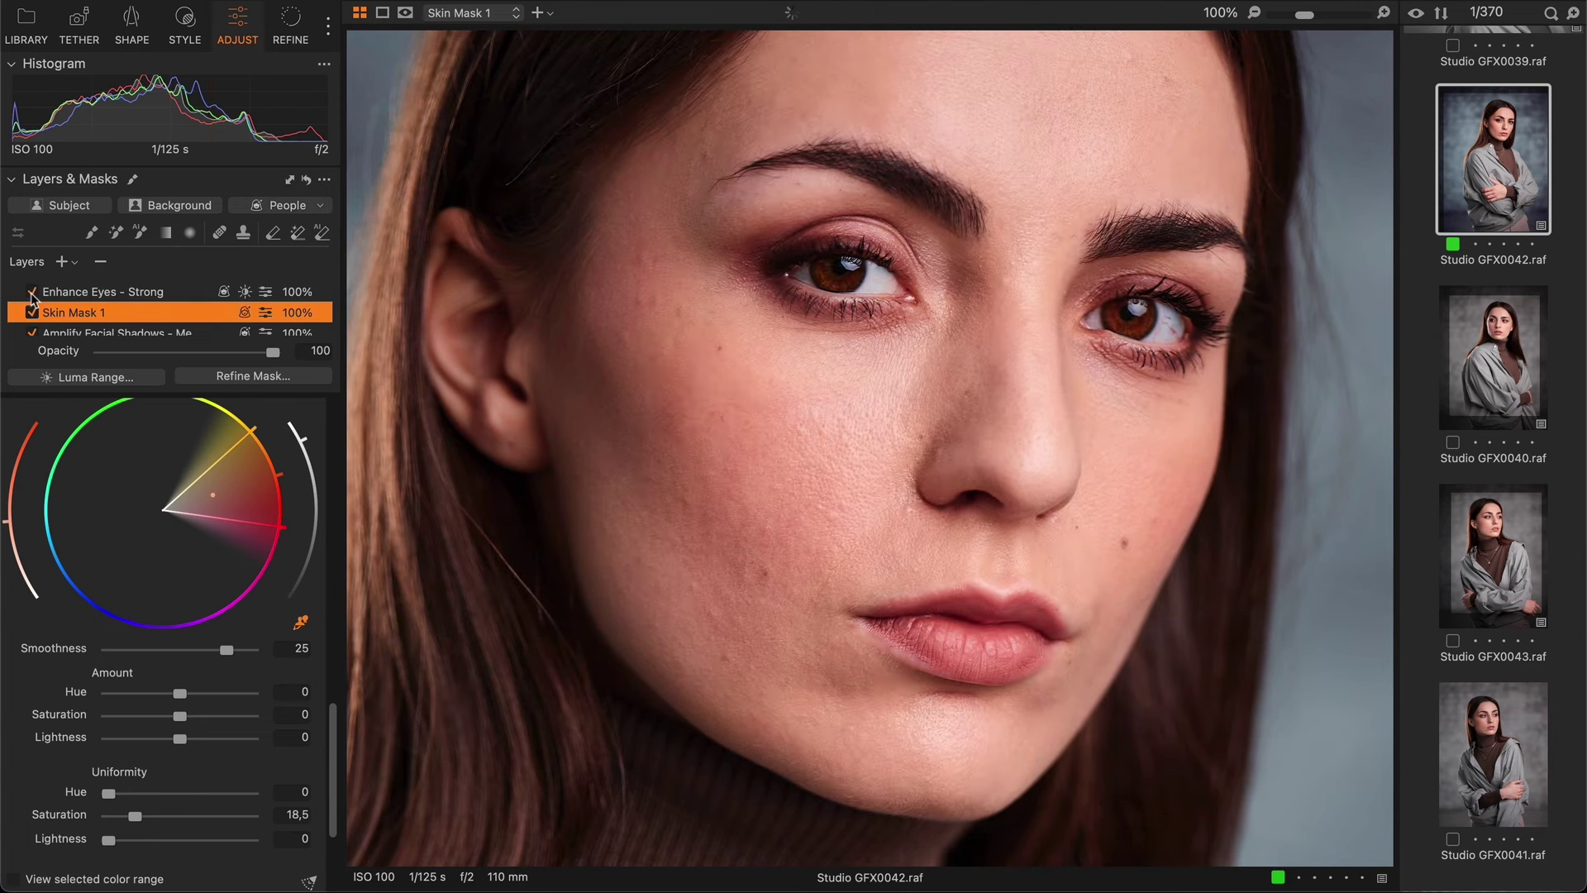
{"action": "left_click", "coordinate": [616, 463]}
Step: Create an AI people mask layer covering only the hair
{"action": "left_click", "coordinate": [288, 205]}
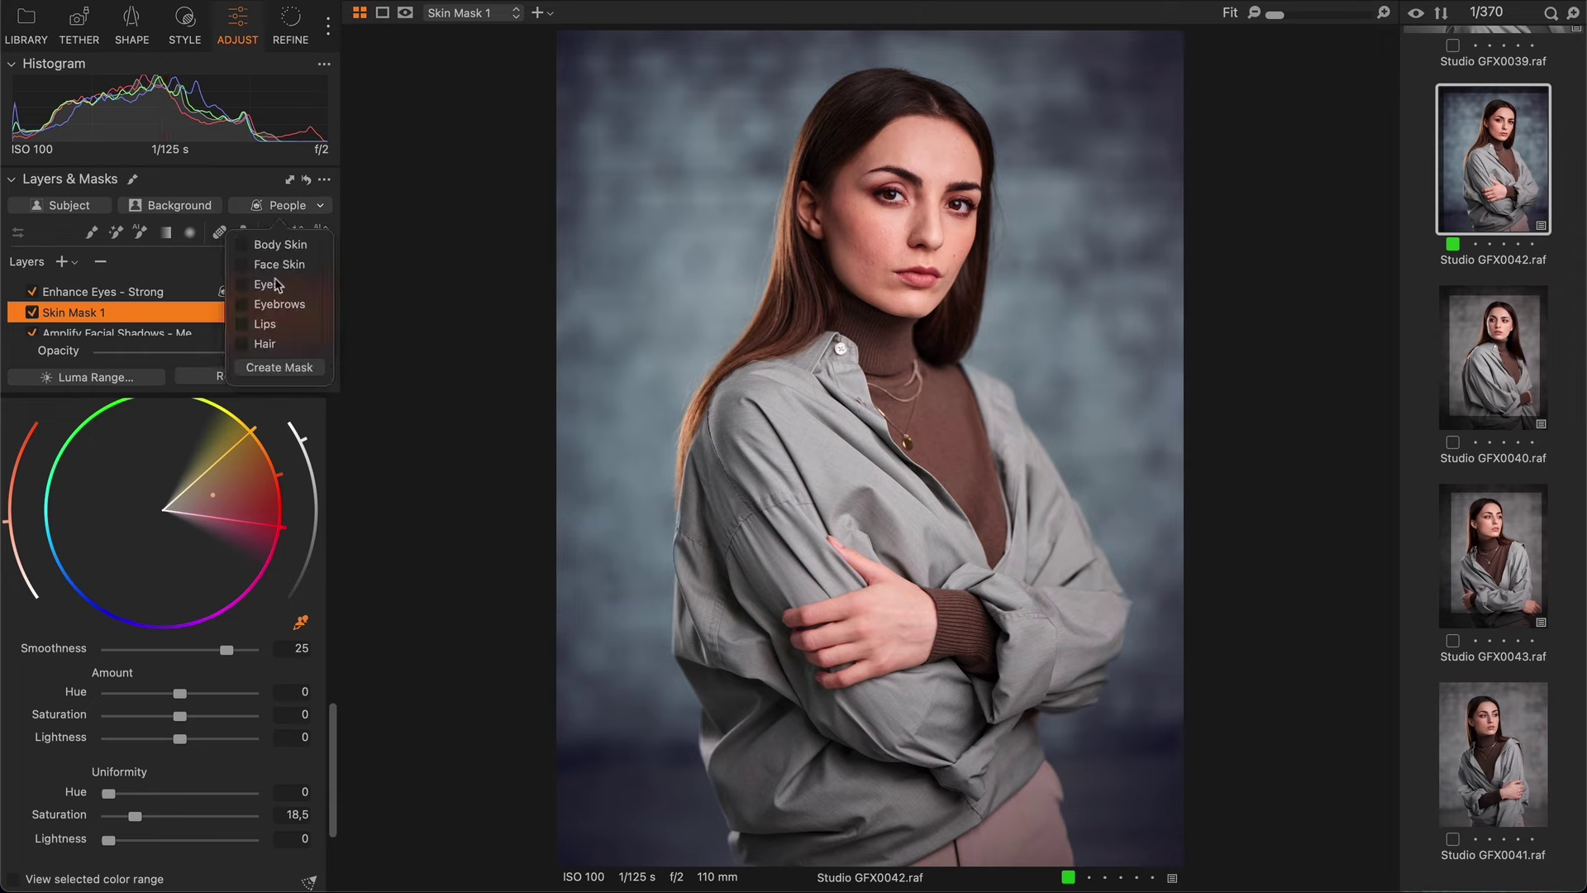
{"action": "left_click", "coordinate": [250, 343]}
{"action": "left_click", "coordinate": [280, 367]}
{"action": "key", "text": "m"}
Step: Set the hair layer's clarity to 41, contrast to 8, shadow to 5 and black to 34
{"action": "scroll", "coordinate": [300, 570], "scroll_direction": "down", "scroll_amount": 5}
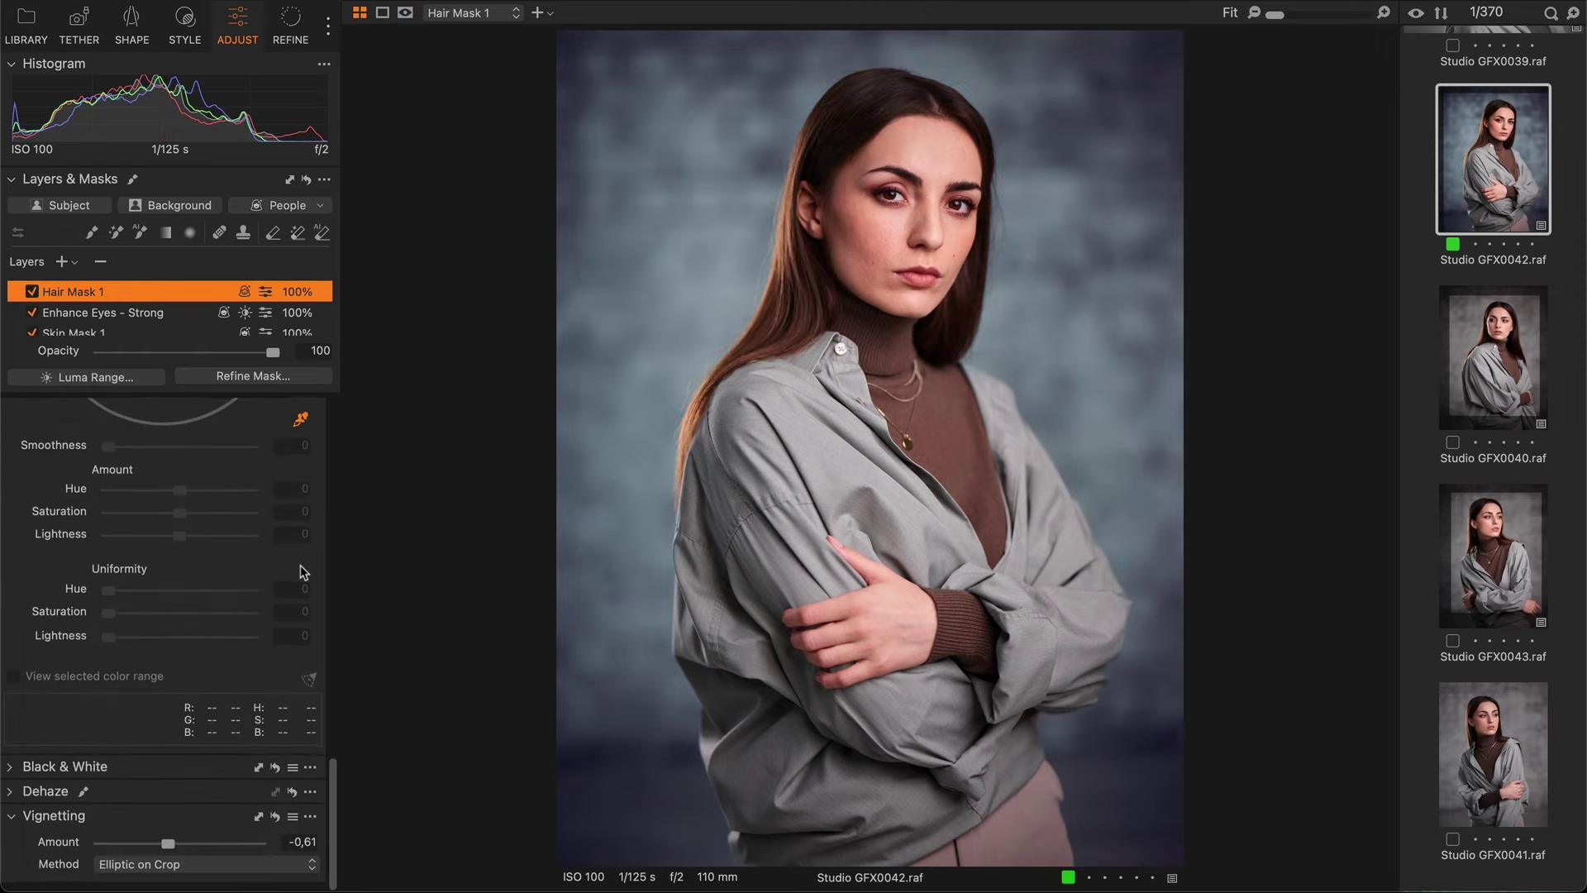
{"action": "scroll", "coordinate": [300, 570], "scroll_direction": "up", "scroll_amount": 10}
{"action": "left_click_drag", "start_coordinate": [180, 646], "coordinate": [212, 658]}
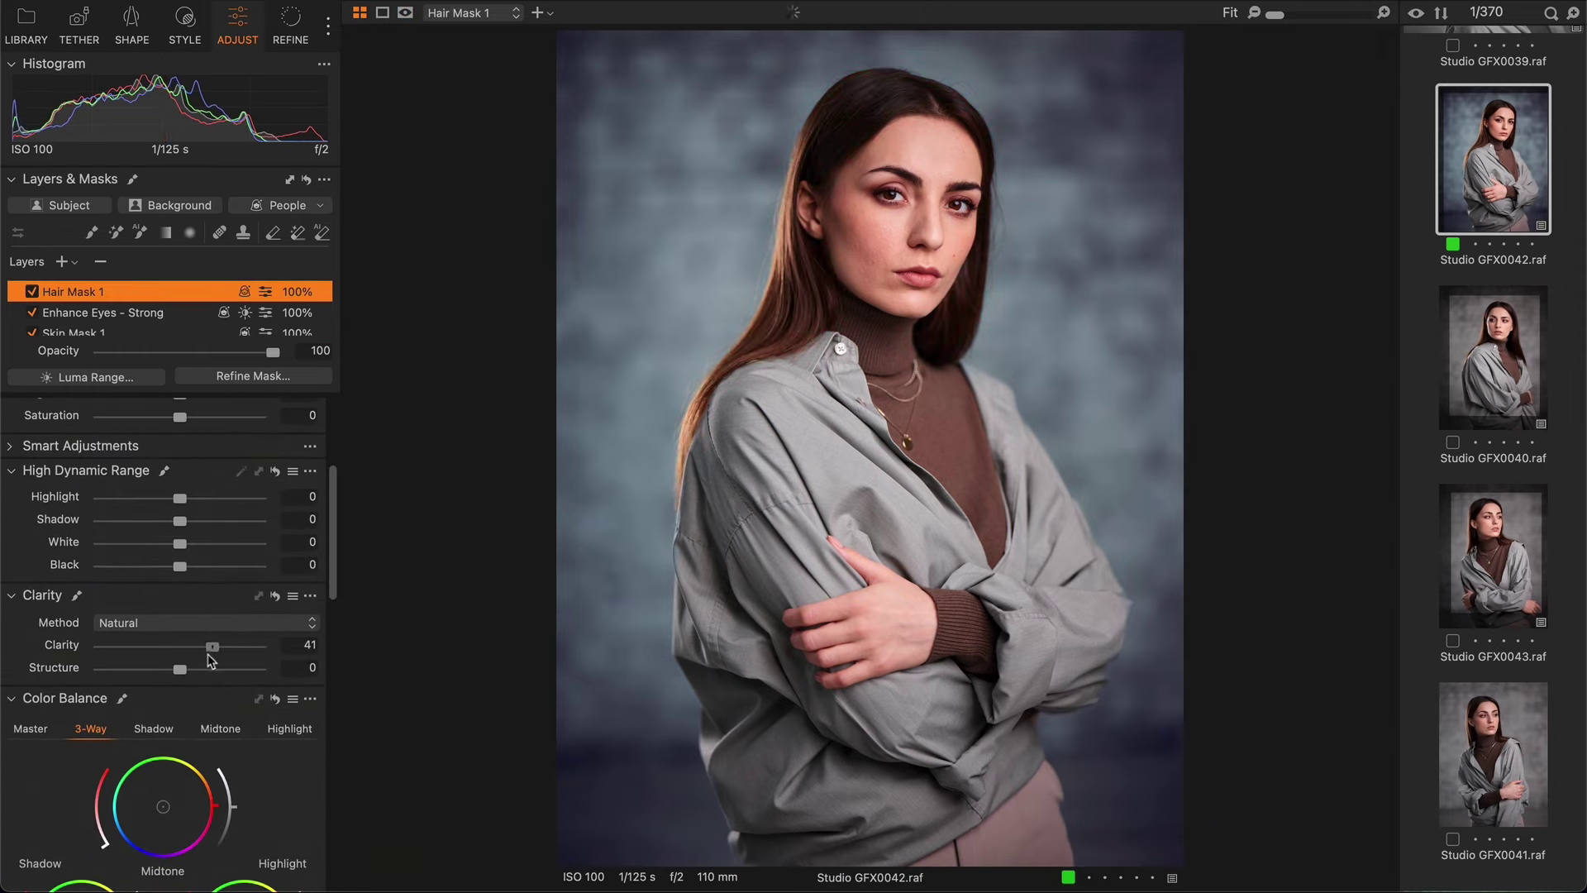
{"action": "scroll", "coordinate": [209, 657], "scroll_direction": "up", "scroll_amount": 5}
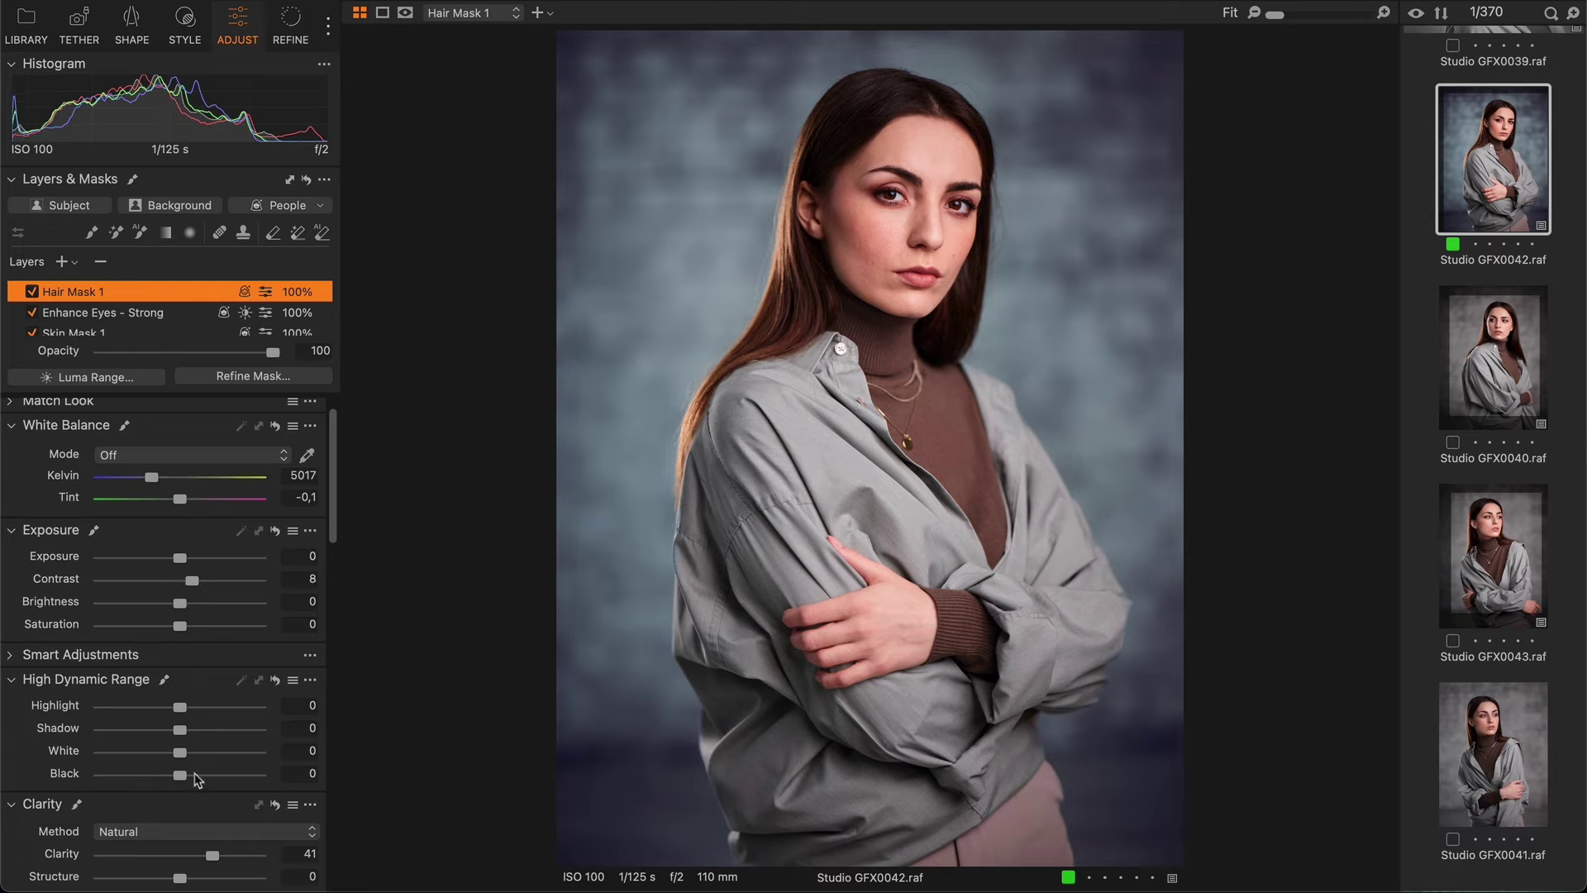
{"action": "left_click_drag", "start_coordinate": [197, 779], "coordinate": [187, 734]}
Step: Toggle the Hair Mask layer's visibility to compare the hair with and without its adjustments
{"action": "left_click", "coordinate": [32, 292]}
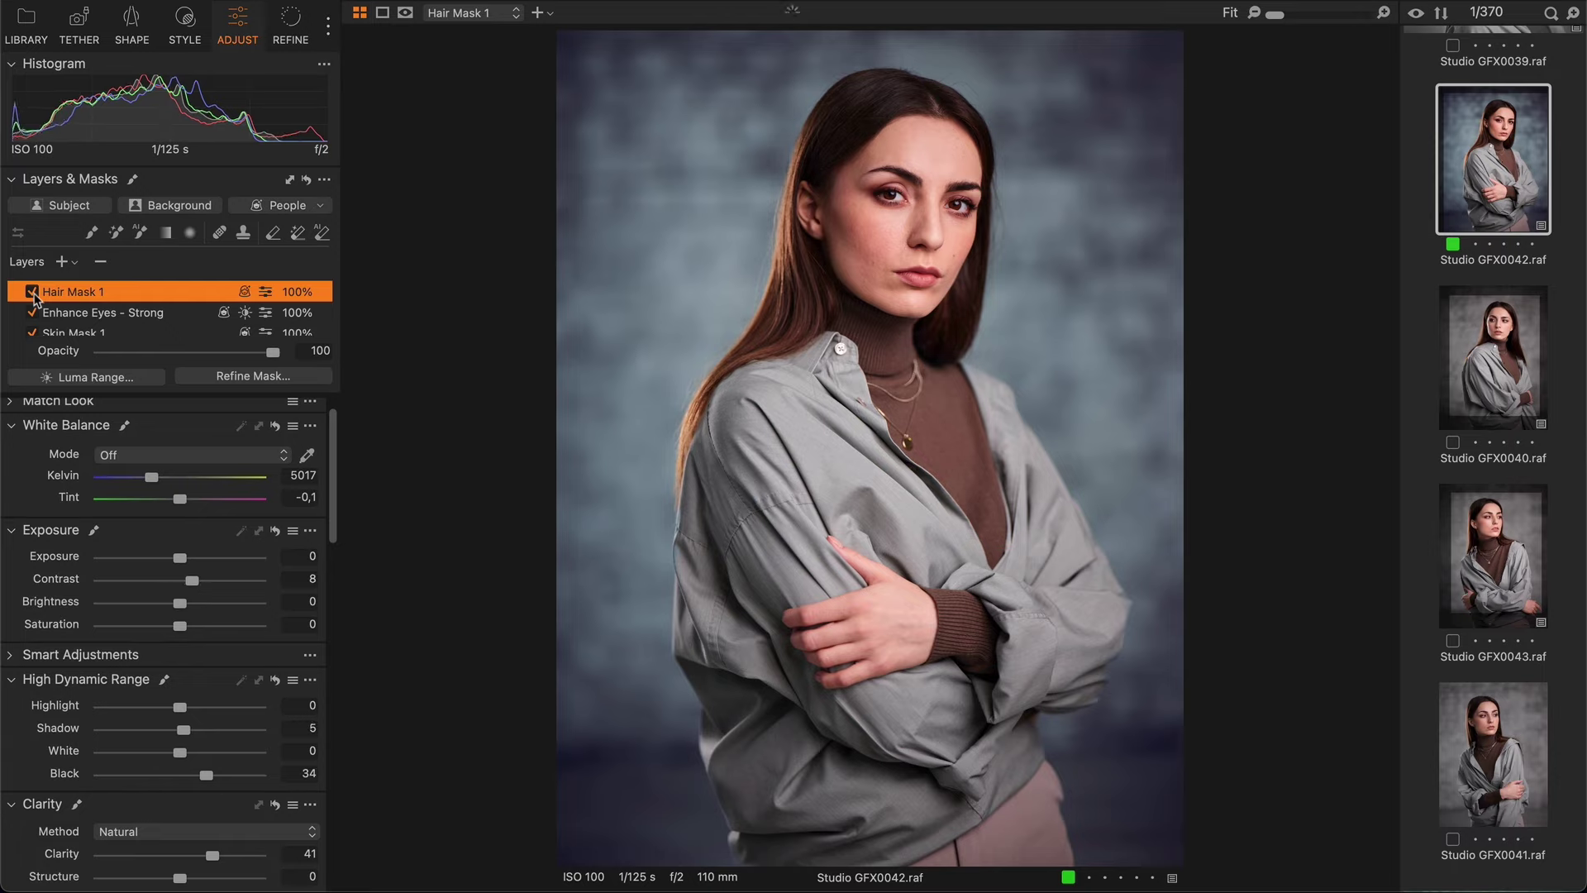
{"action": "left_click", "coordinate": [32, 292]}
{"action": "left_click", "coordinate": [33, 292]}
{"action": "left_click", "coordinate": [32, 292]}
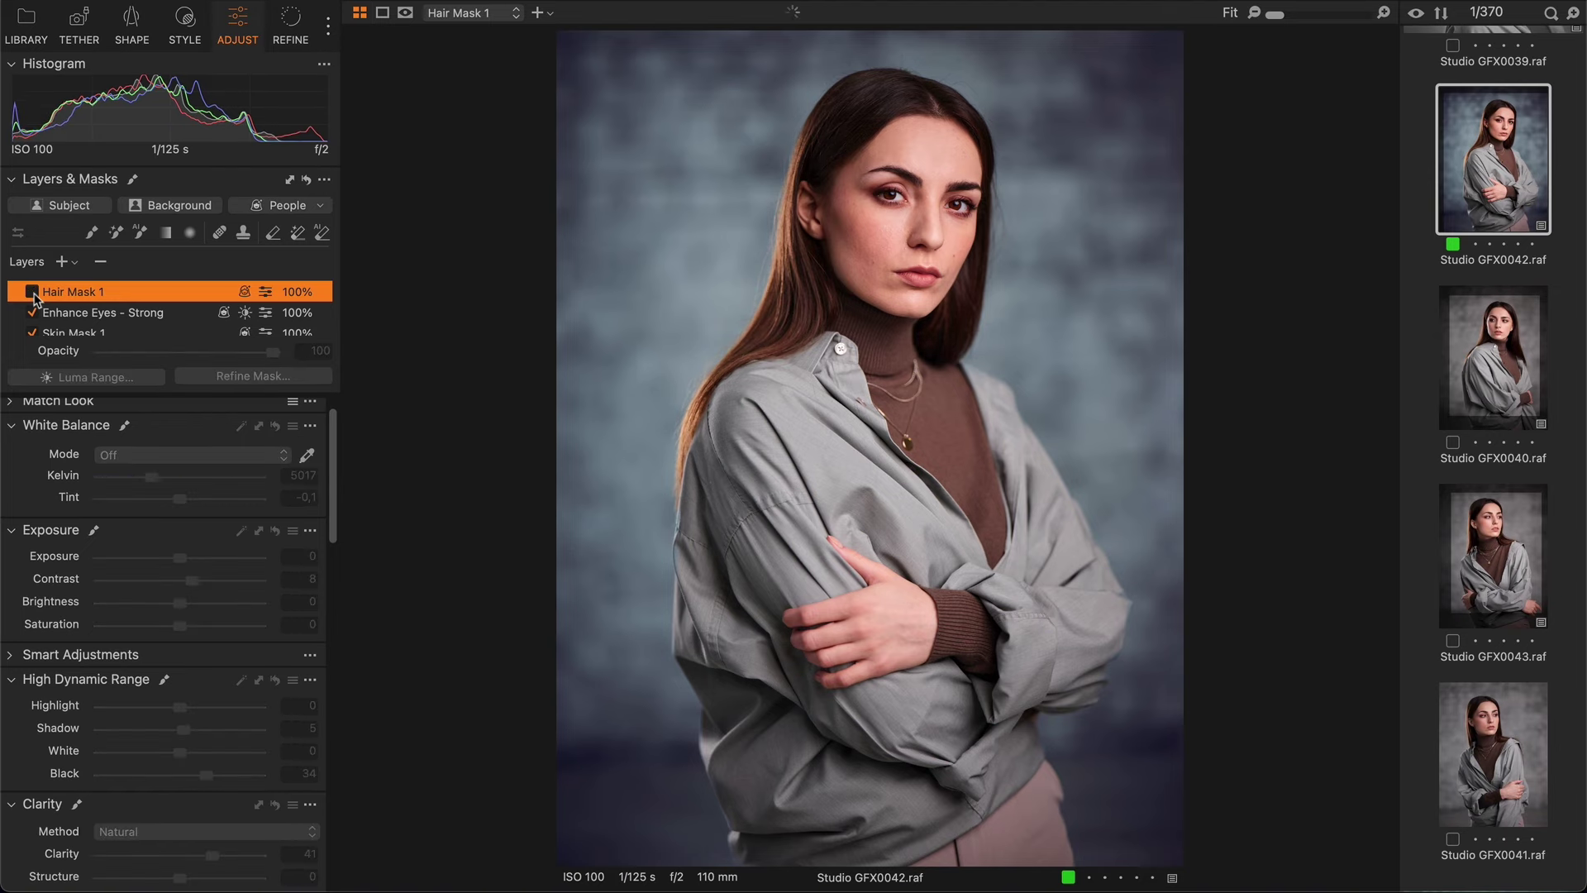
{"action": "left_click", "coordinate": [33, 293]}
Step: Select Studio GFX0040 and GFX0043 together with GFX0042 and copy the adjustments from GFX0042
{"action": "left_click", "coordinate": [1481, 524], "text": "shift"}
{"action": "left_click", "coordinate": [178, 20]}
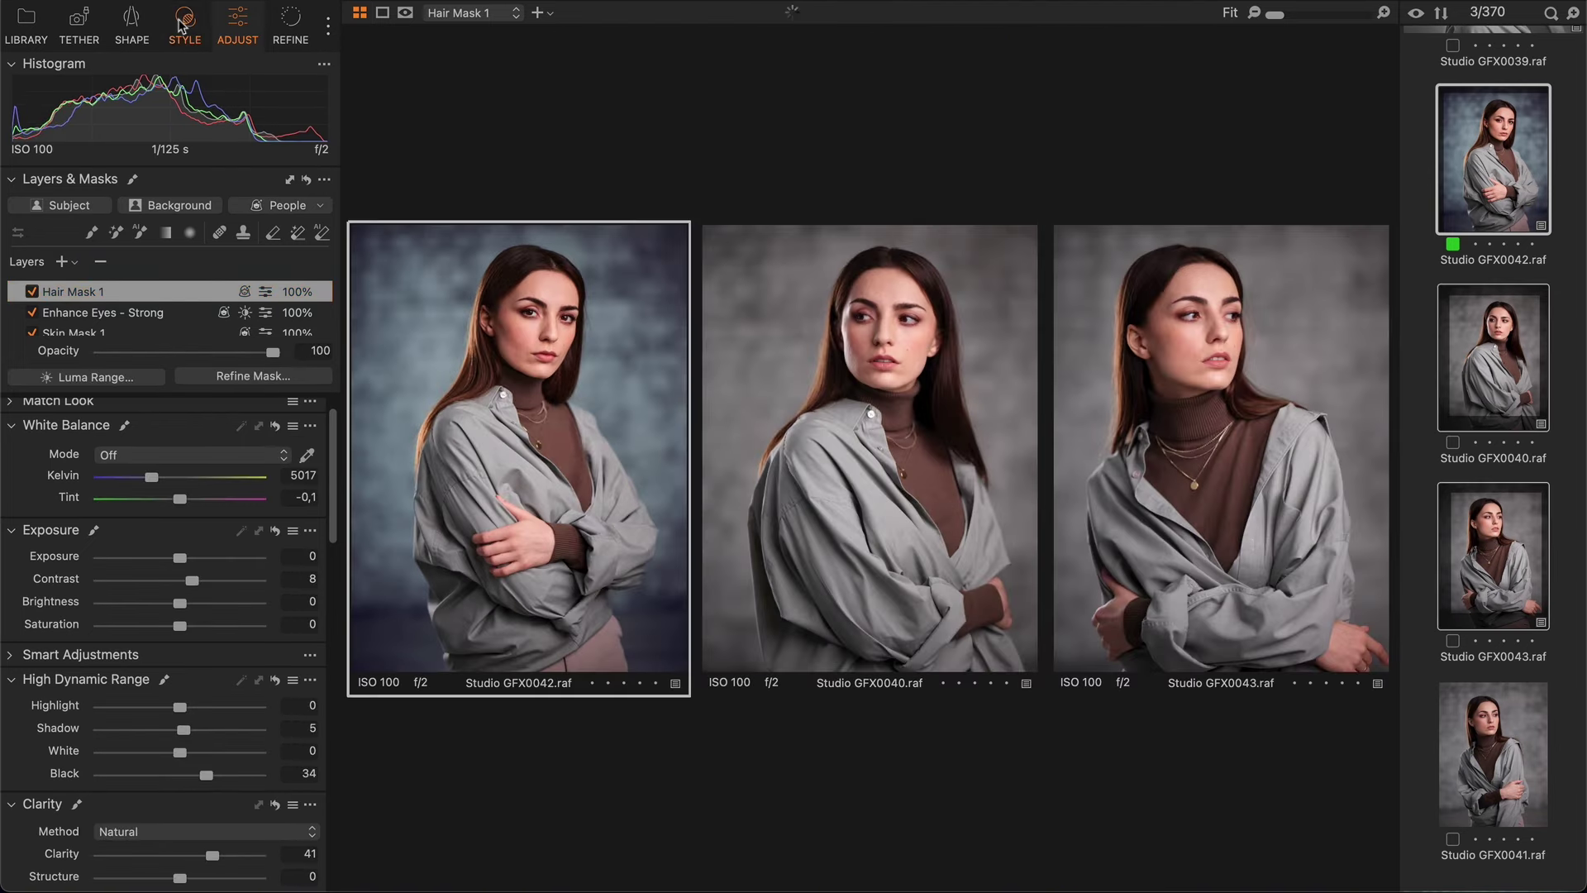
{"action": "left_click", "coordinate": [218, 822]}
Step: Limit the copied adjustments to the layers, leaving out all other categories, and apply them to the three selected portraits
{"action": "left_click", "coordinate": [42, 567]}
{"action": "left_click", "coordinate": [42, 567]}
{"action": "left_click", "coordinate": [42, 608]}
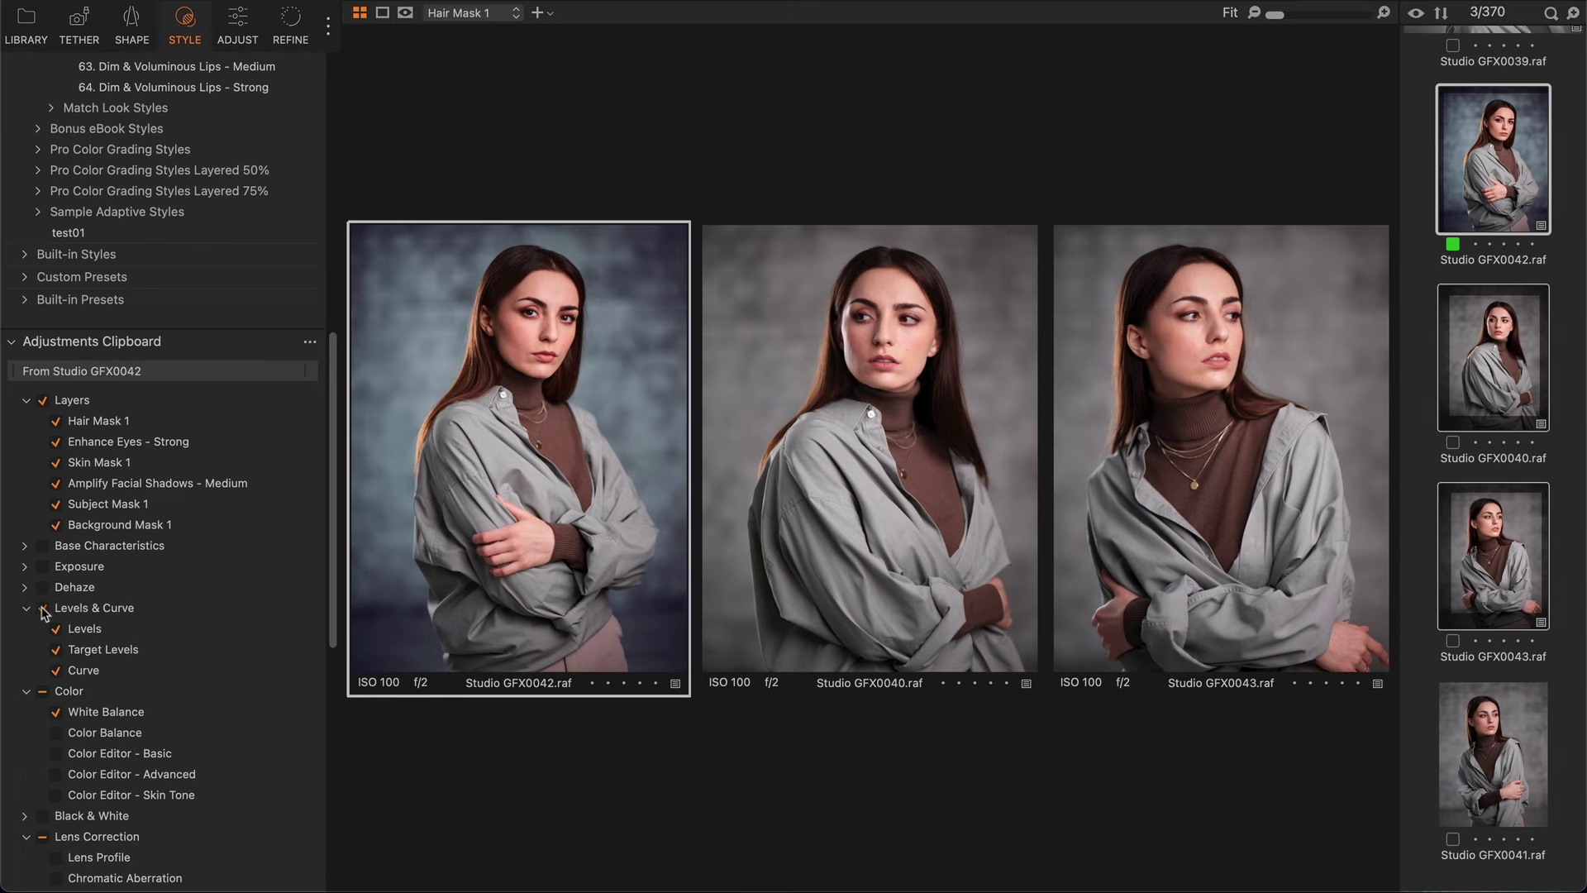
{"action": "left_click", "coordinate": [42, 608]}
{"action": "left_click", "coordinate": [42, 628]}
{"action": "left_click", "coordinate": [43, 669]}
{"action": "left_click", "coordinate": [43, 752]}
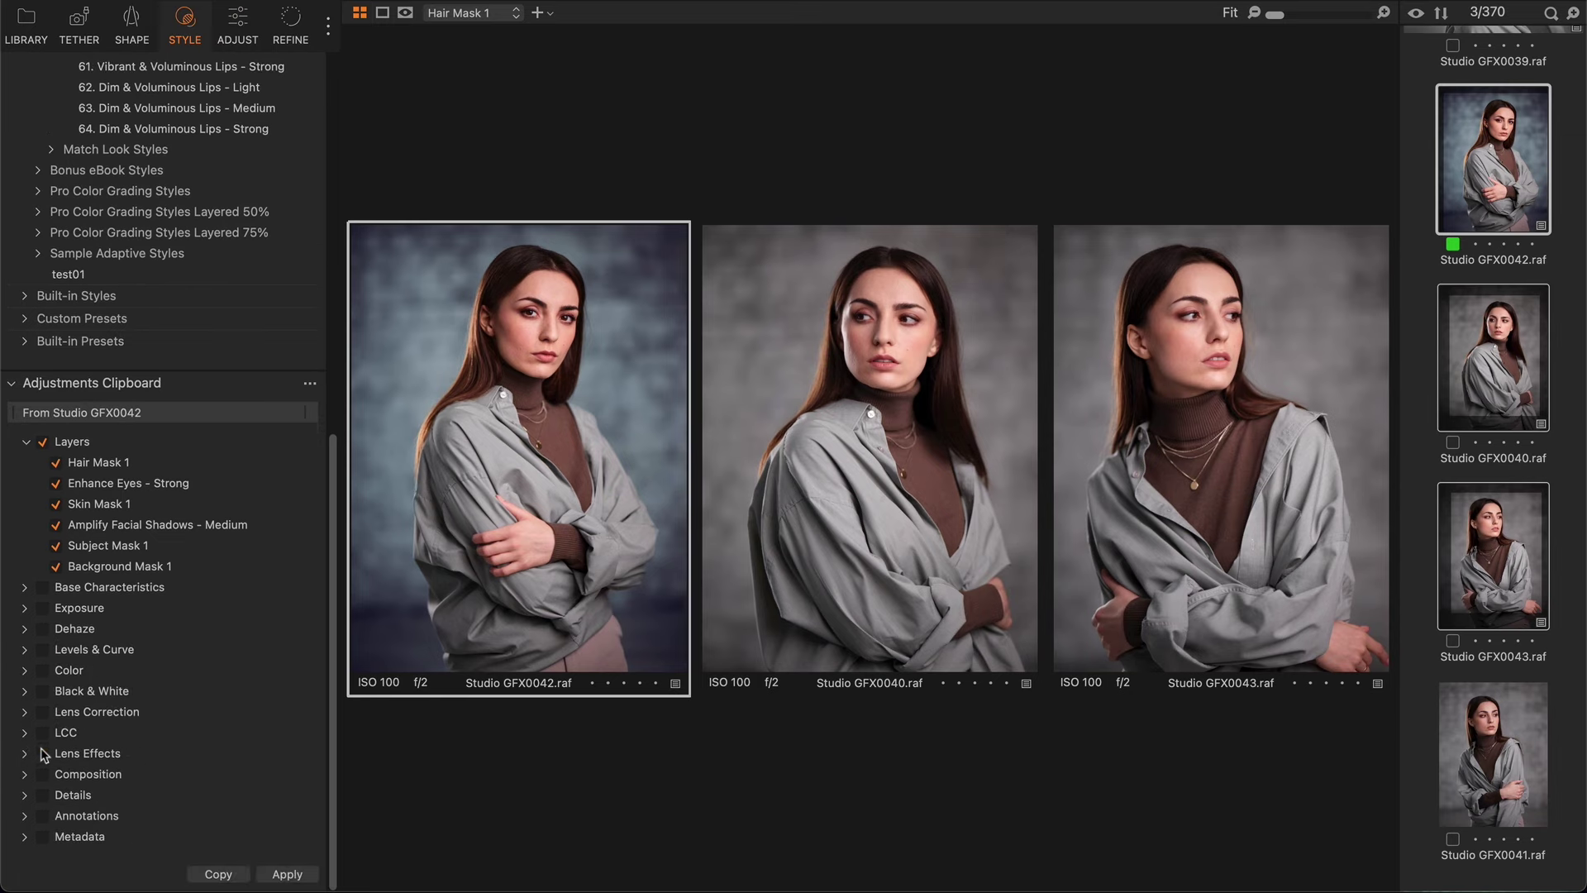
{"action": "left_click", "coordinate": [287, 875]}
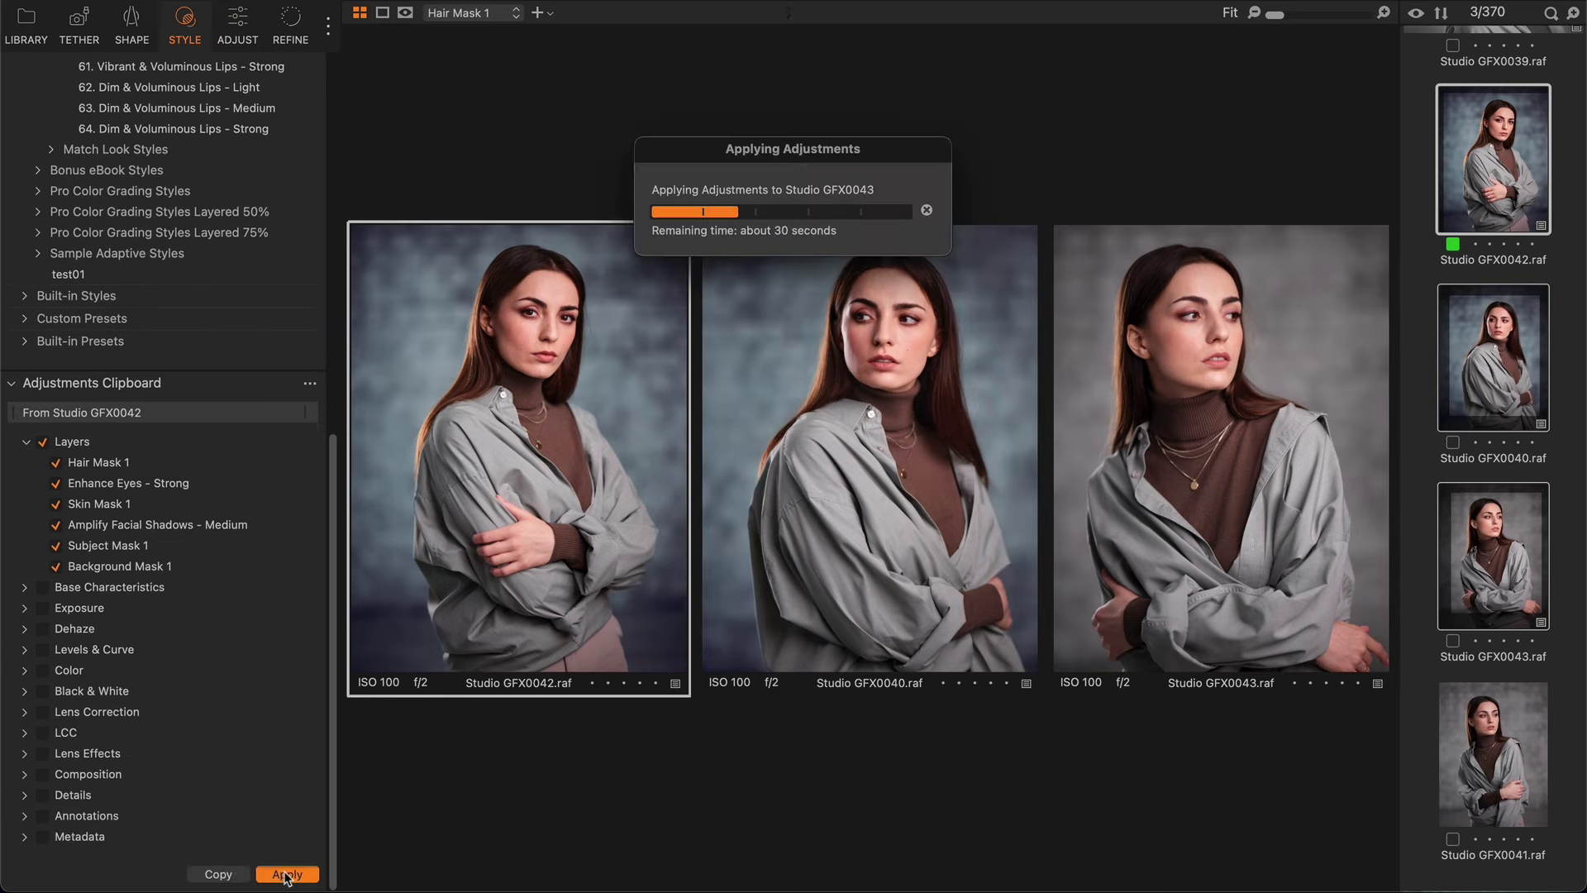
Step: Check the Hair Mask and Enhance Eyes mask overlays on Studio GFX0040 and GFX0043
{"action": "left_click", "coordinate": [237, 25]}
{"action": "left_click", "coordinate": [853, 324]}
{"action": "left_click", "coordinate": [91, 292]}
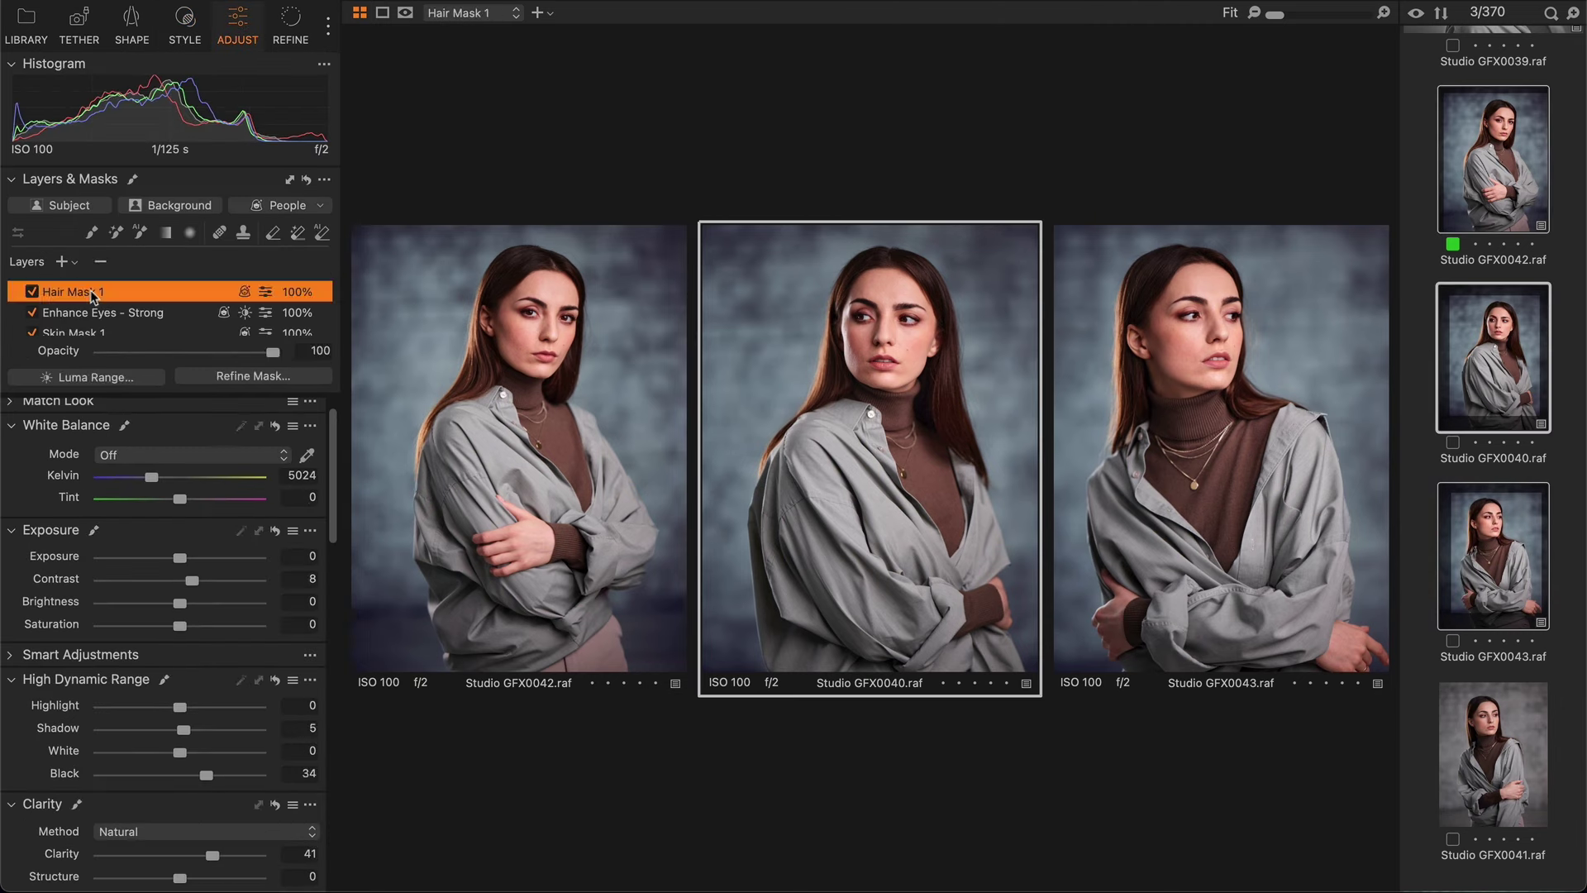
{"action": "key", "text": "m"}
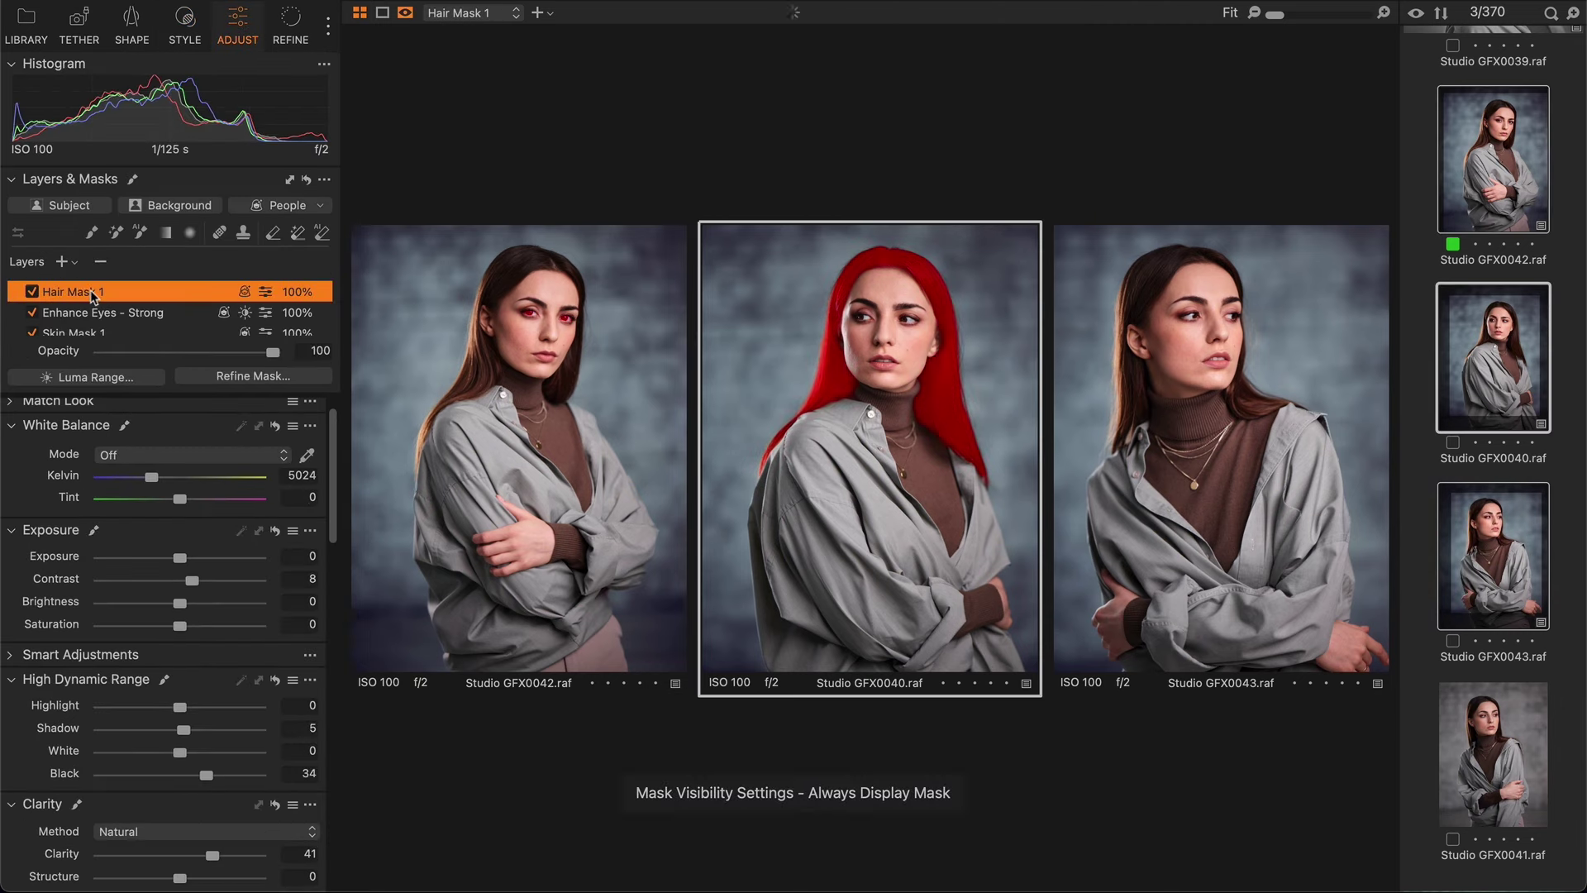
{"action": "left_click", "coordinate": [132, 314]}
{"action": "key", "text": "Right"}
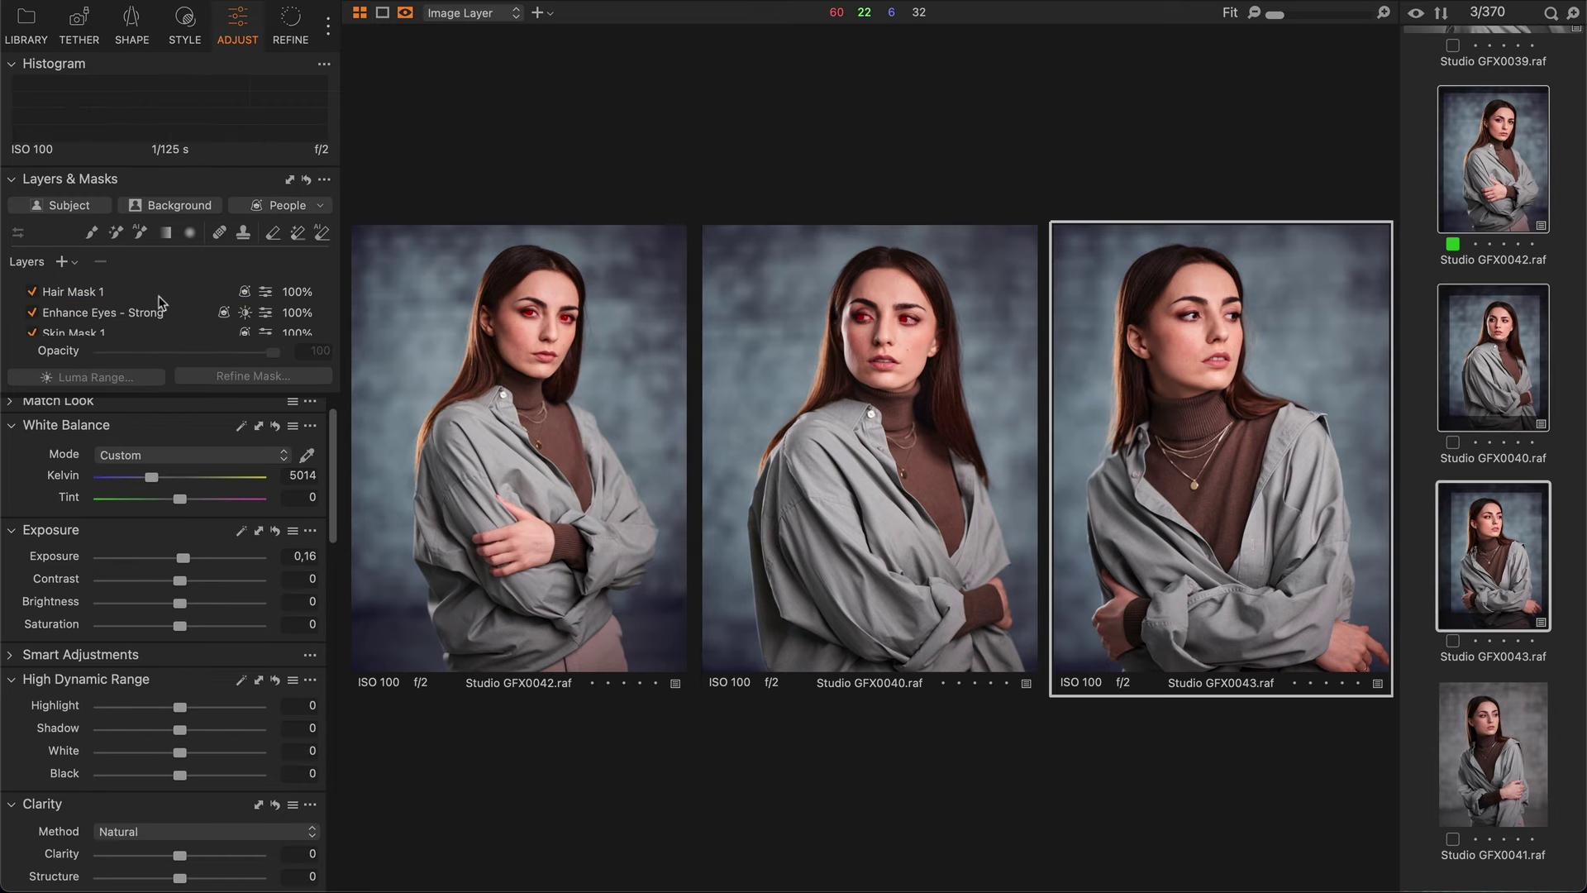
{"action": "left_click", "coordinate": [142, 291]}
{"action": "left_click", "coordinate": [131, 314]}
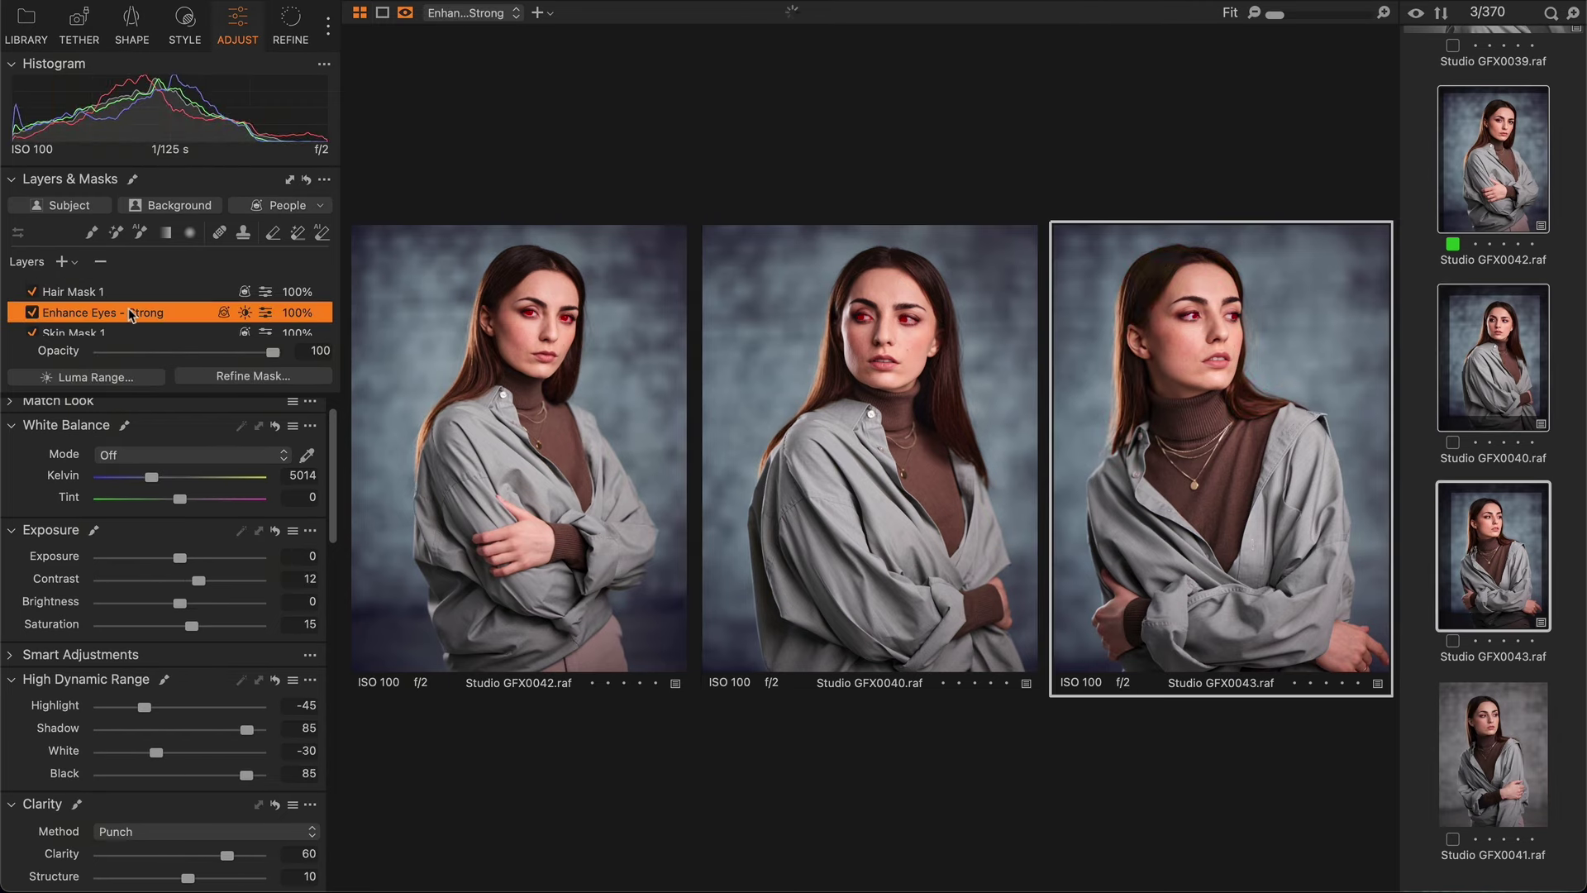
{"action": "key", "text": "m"}
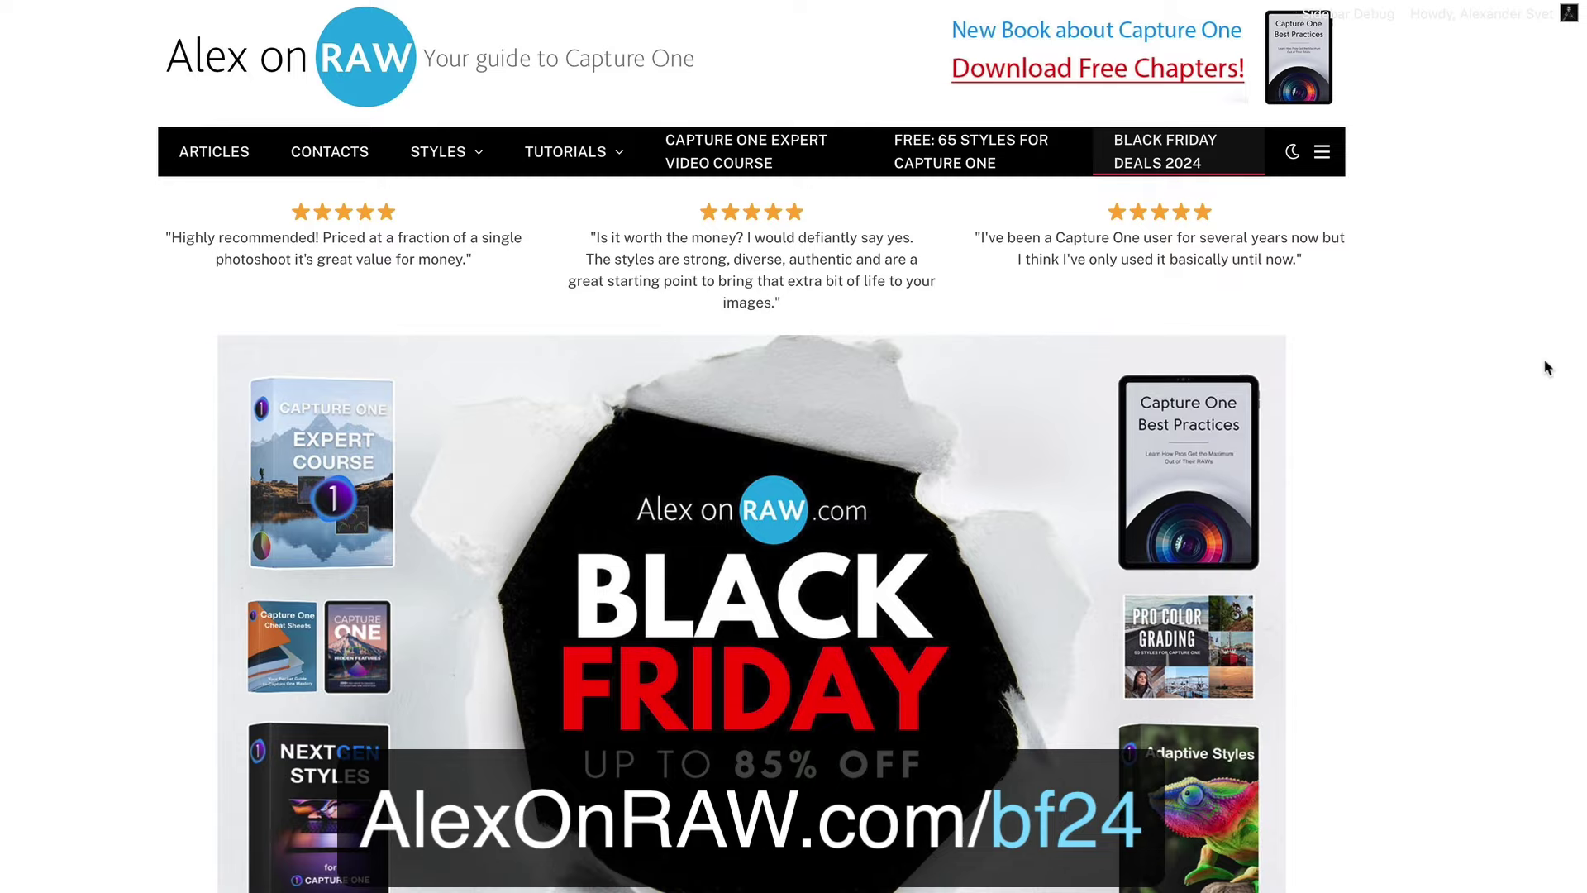
{"action": "scroll", "coordinate": [1544, 366], "scroll_direction": "down", "scroll_amount": 10}
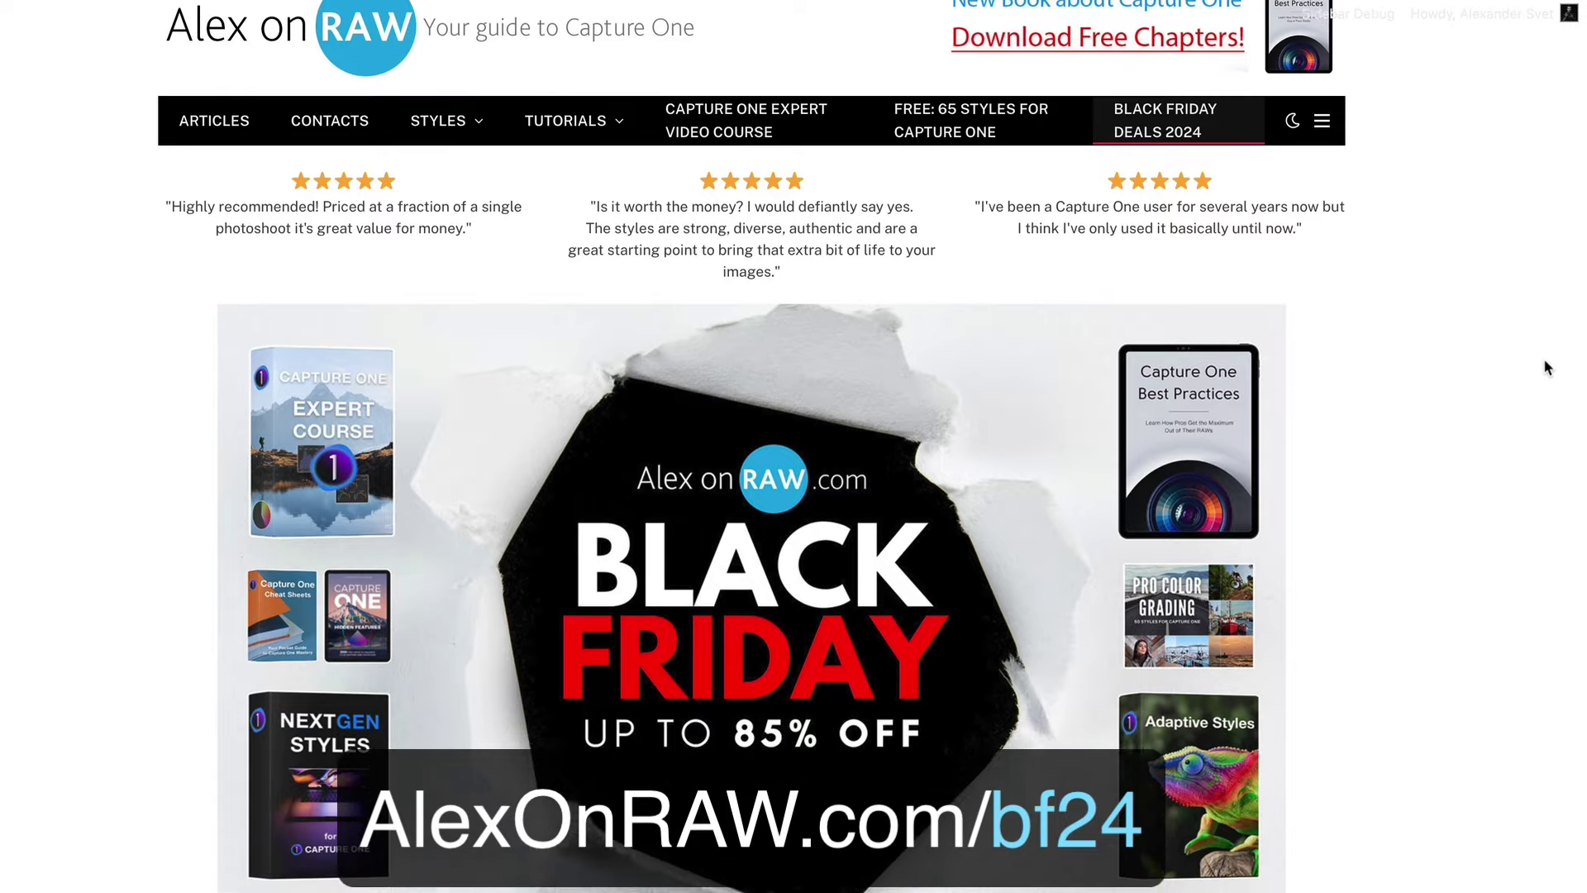
{"action": "scroll", "coordinate": [1545, 361], "scroll_direction": "down", "scroll_amount": 9}
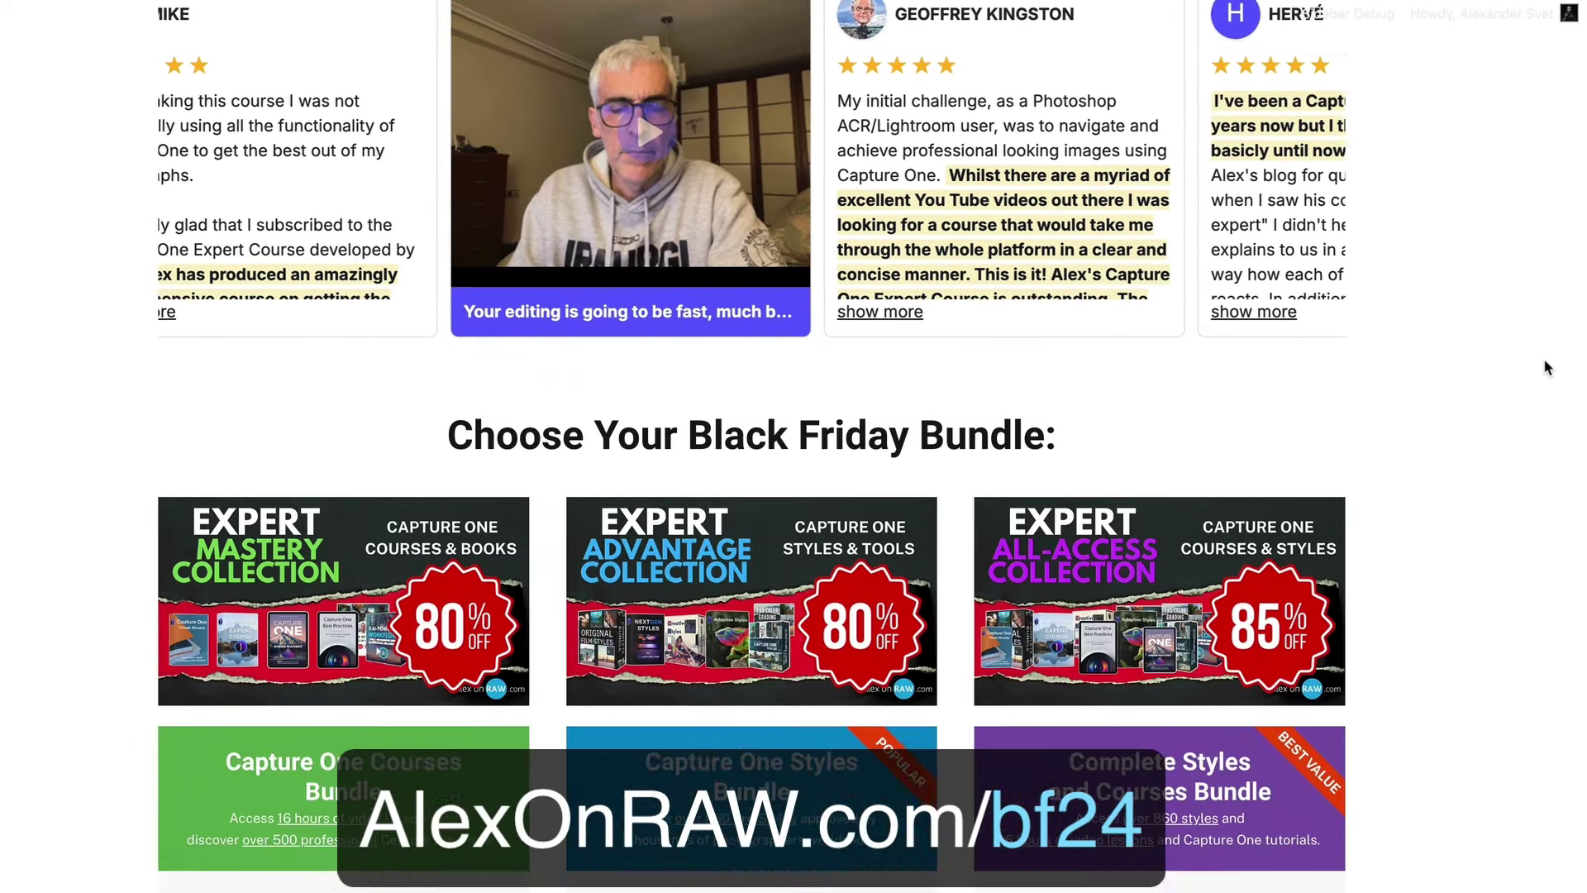